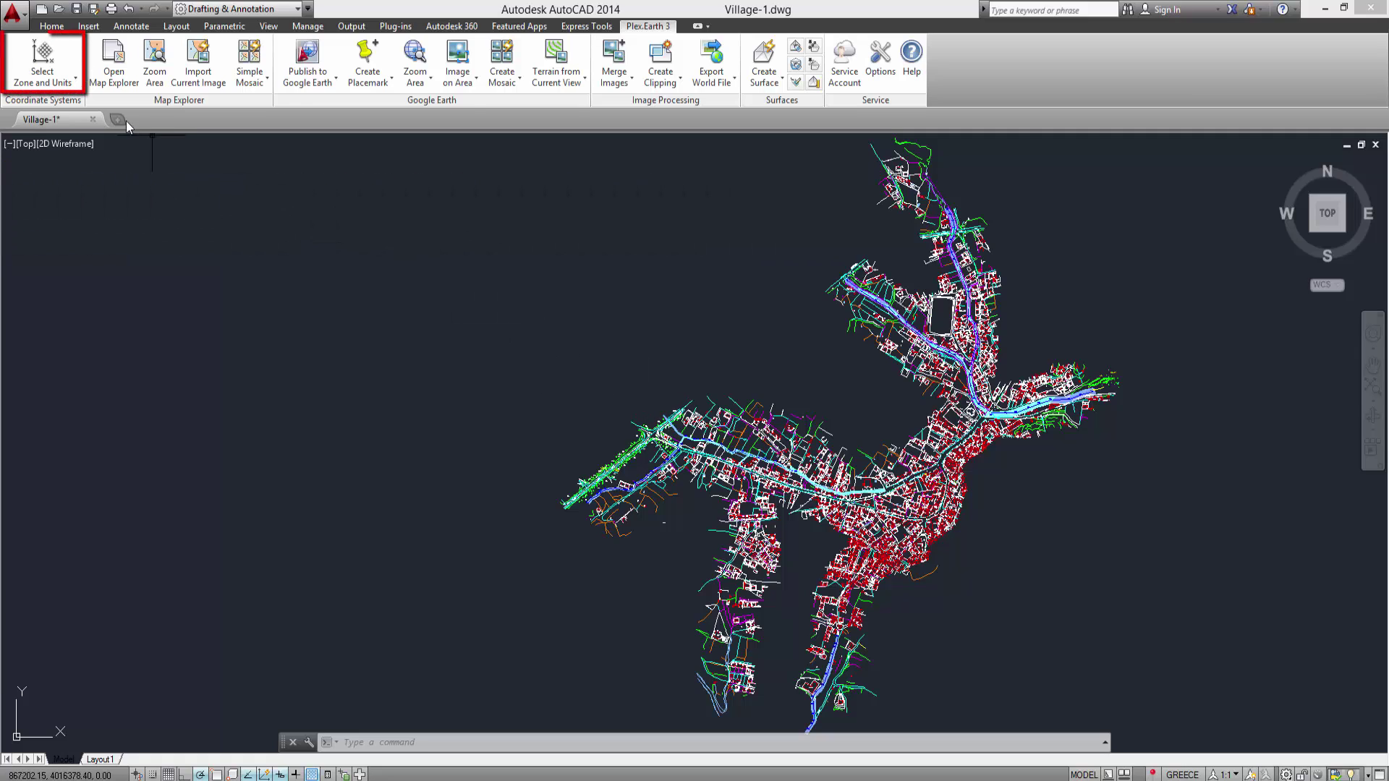
Set the drawing's coordinate system to Greece, GGRS87 / Greek Grid, with Meters as the drawing units
{"action": "left_click", "coordinate": [62, 62]}
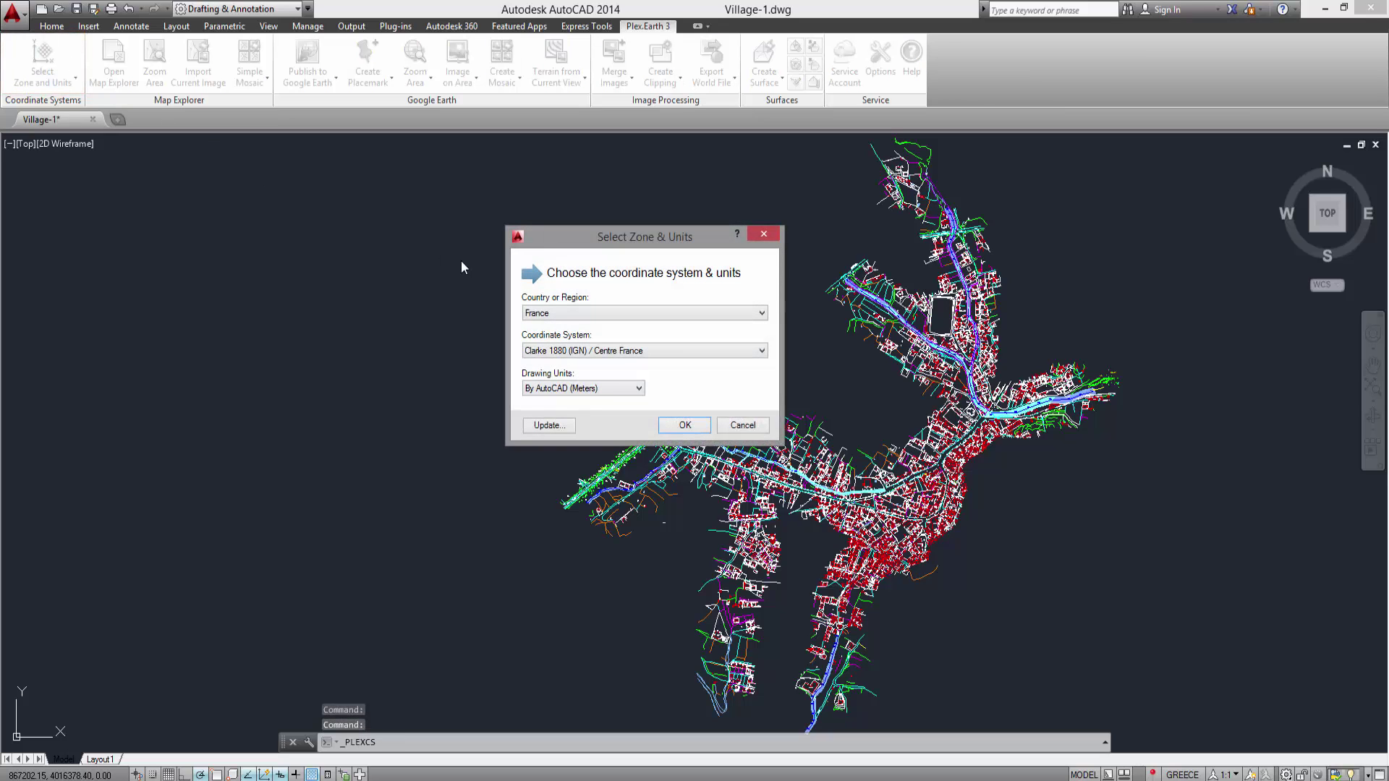
{"action": "left_click", "coordinate": [614, 312]}
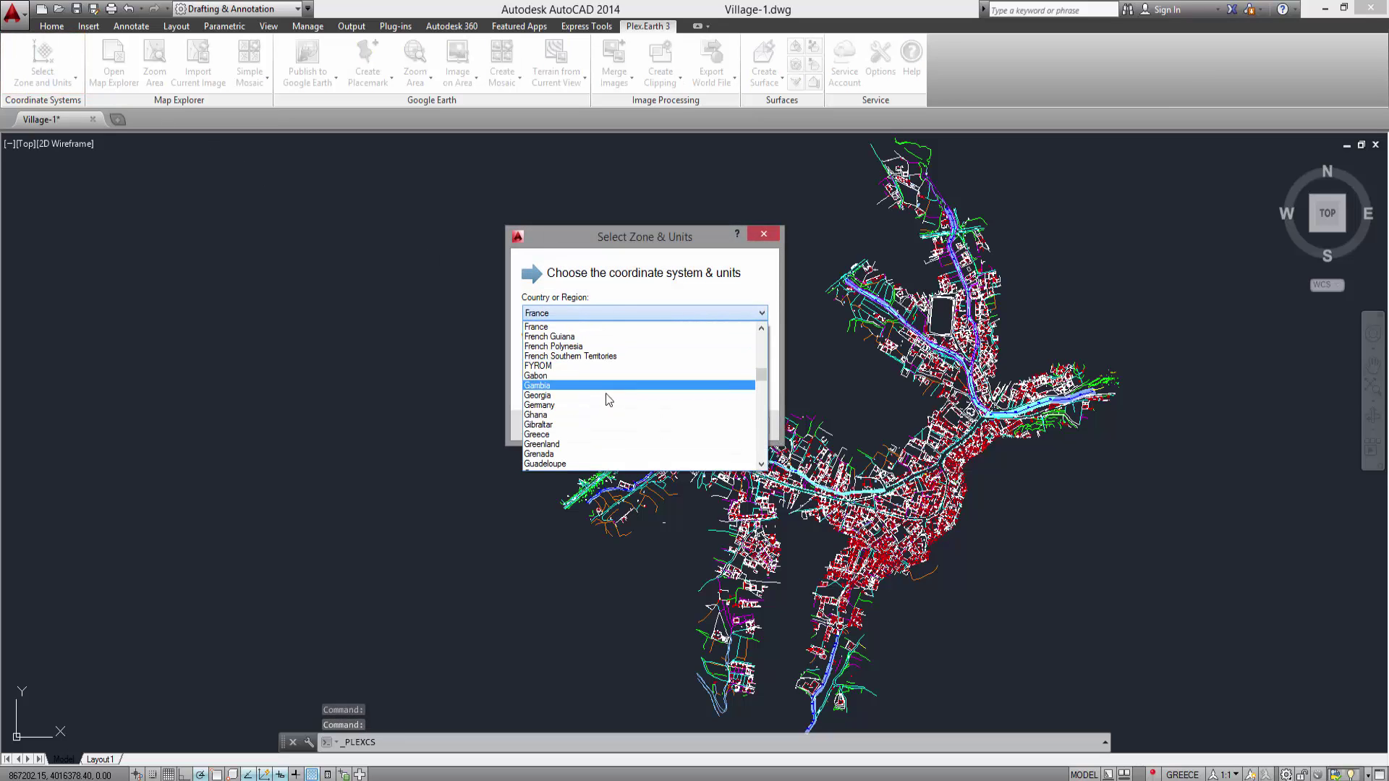
{"action": "left_click", "coordinate": [595, 434]}
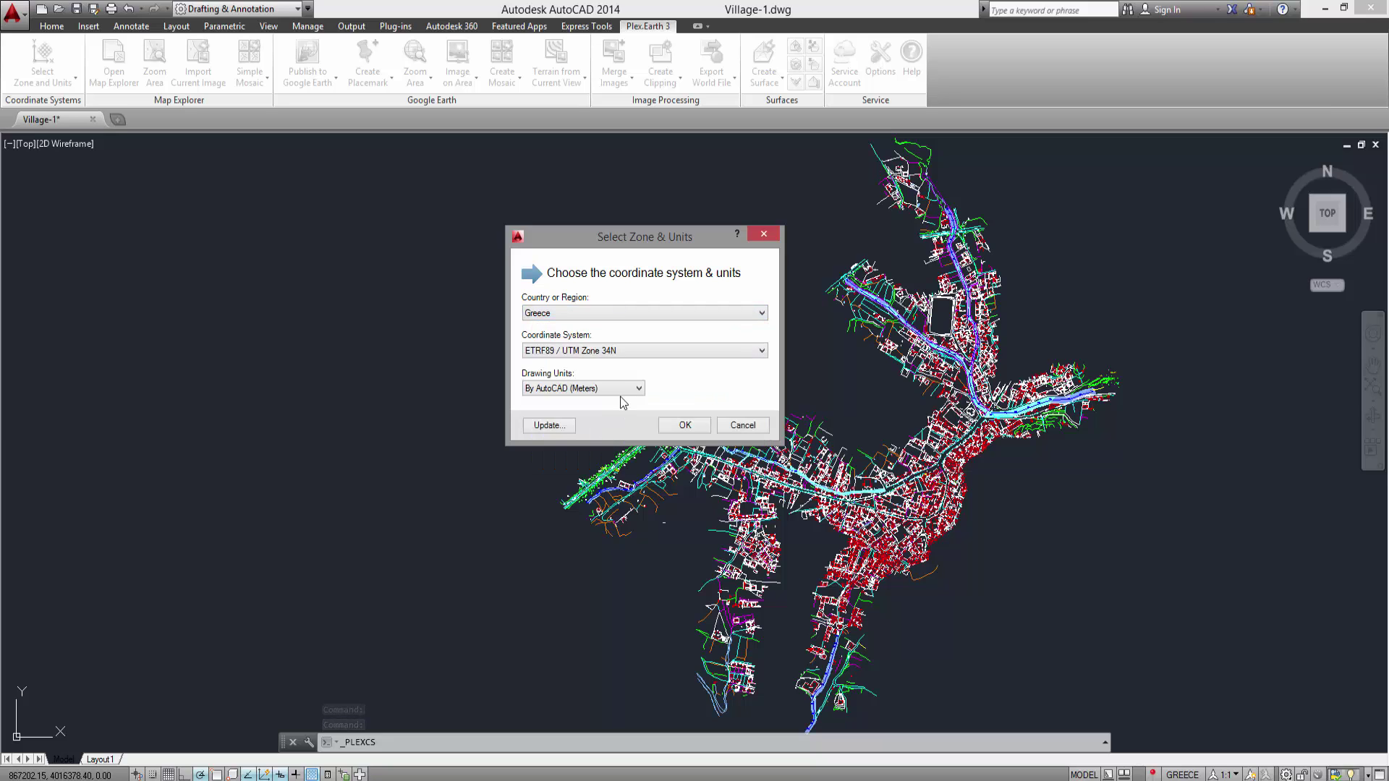
{"action": "left_click", "coordinate": [670, 351]}
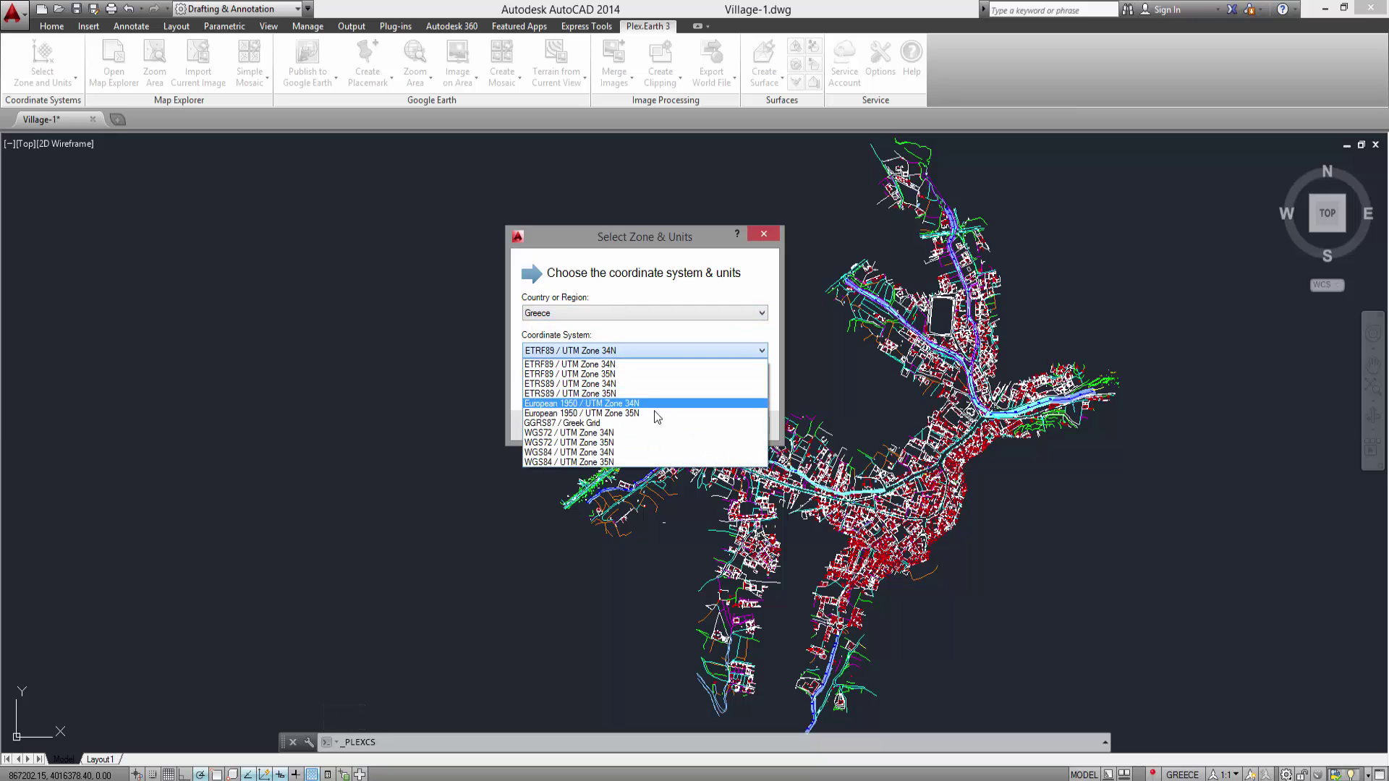
{"action": "left_click", "coordinate": [641, 422]}
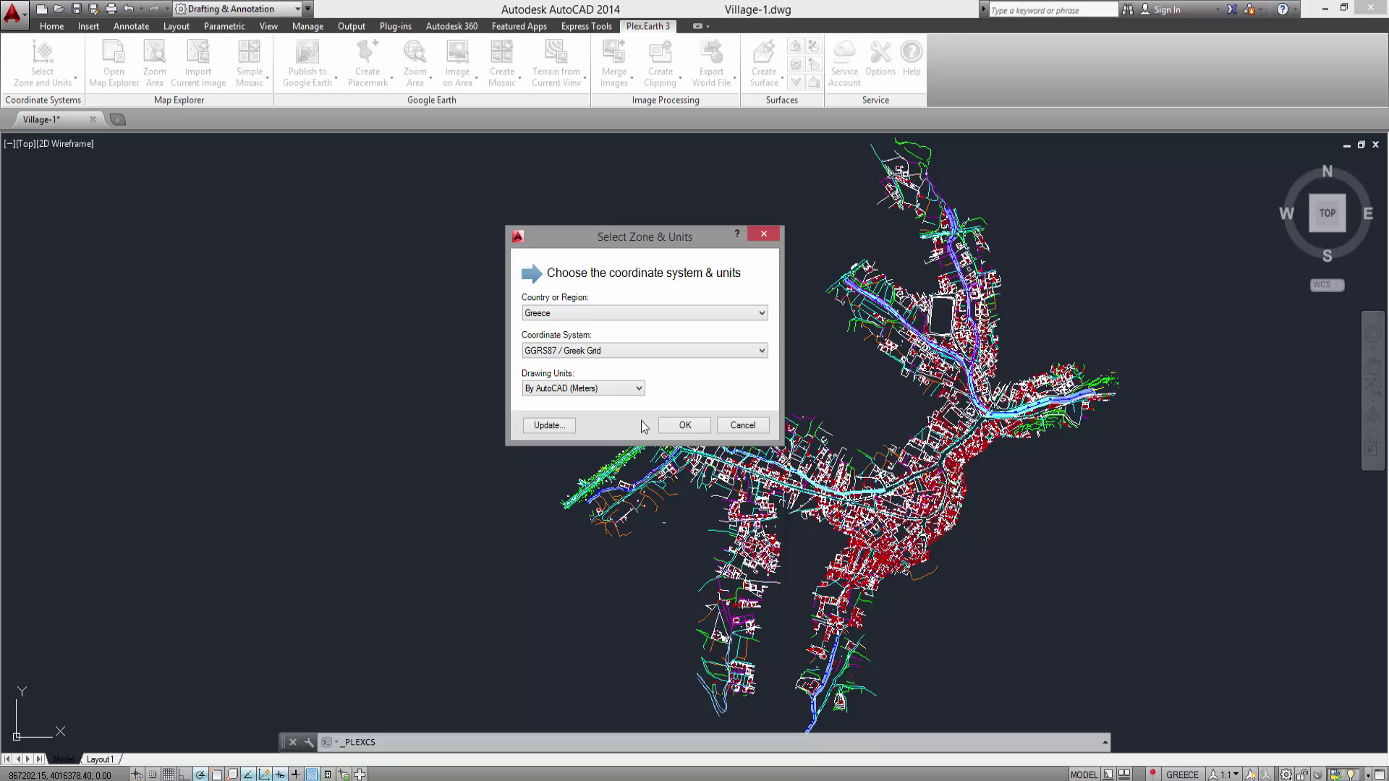
{"action": "left_click", "coordinate": [640, 389]}
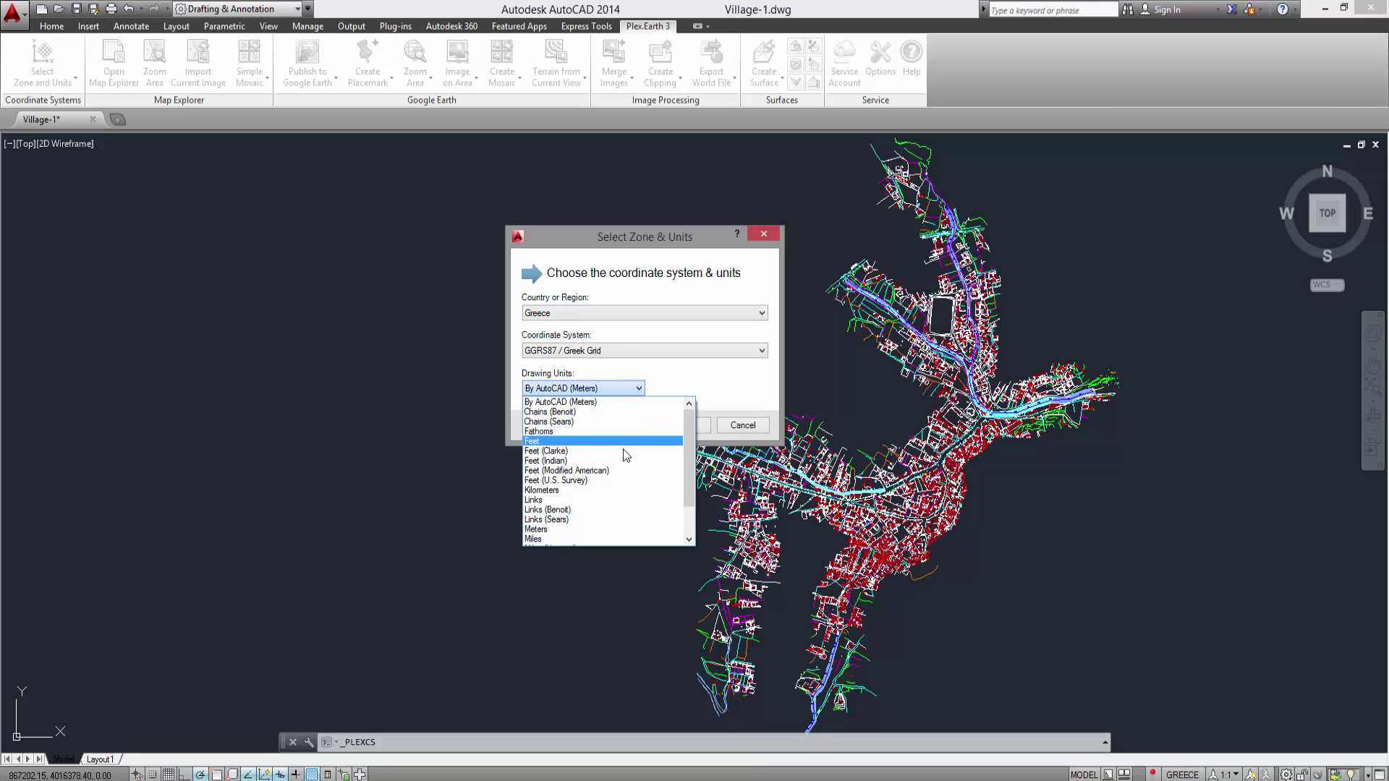
{"action": "left_click", "coordinate": [614, 530]}
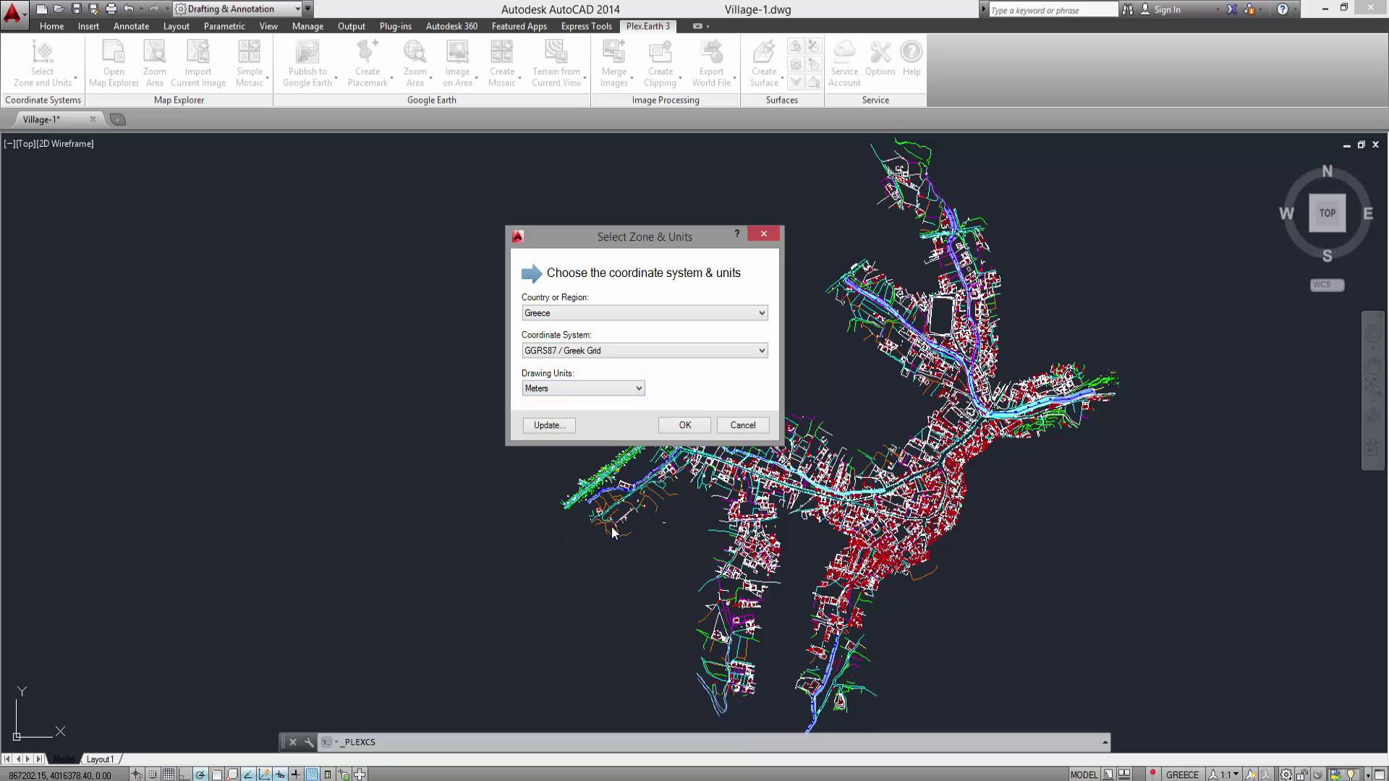
{"action": "left_click", "coordinate": [680, 424]}
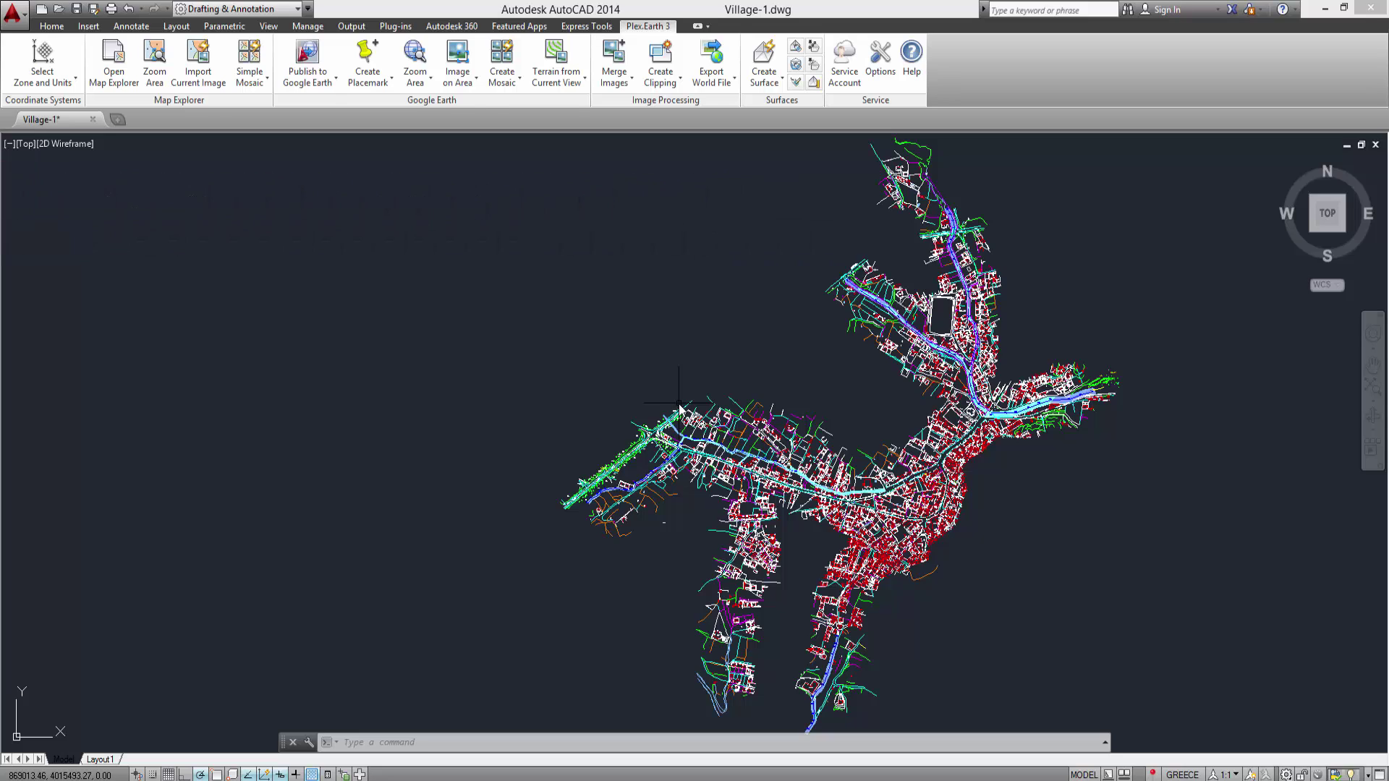
Open Map Explorer and load the Bing Maps Aerial base map as the map template
{"action": "left_click", "coordinate": [116, 71]}
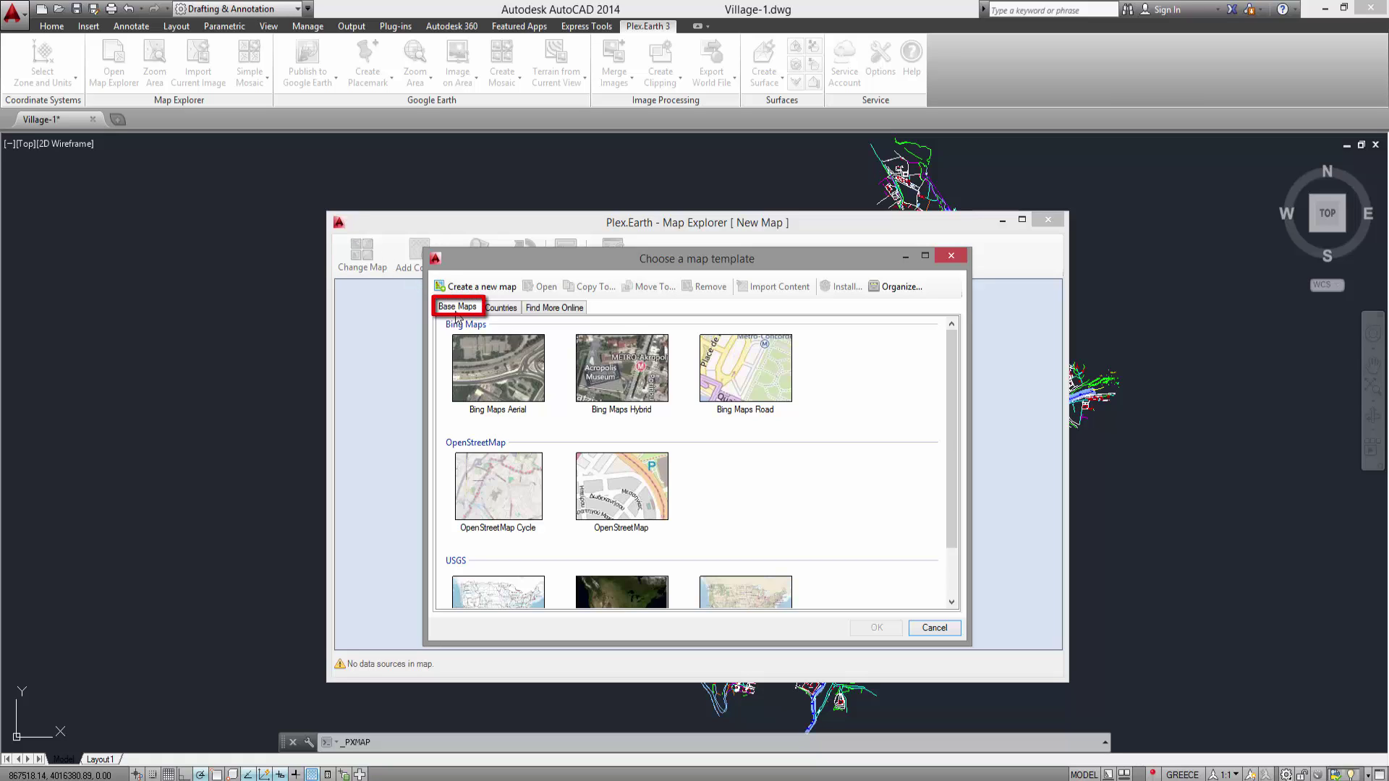
{"action": "left_click", "coordinate": [500, 307]}
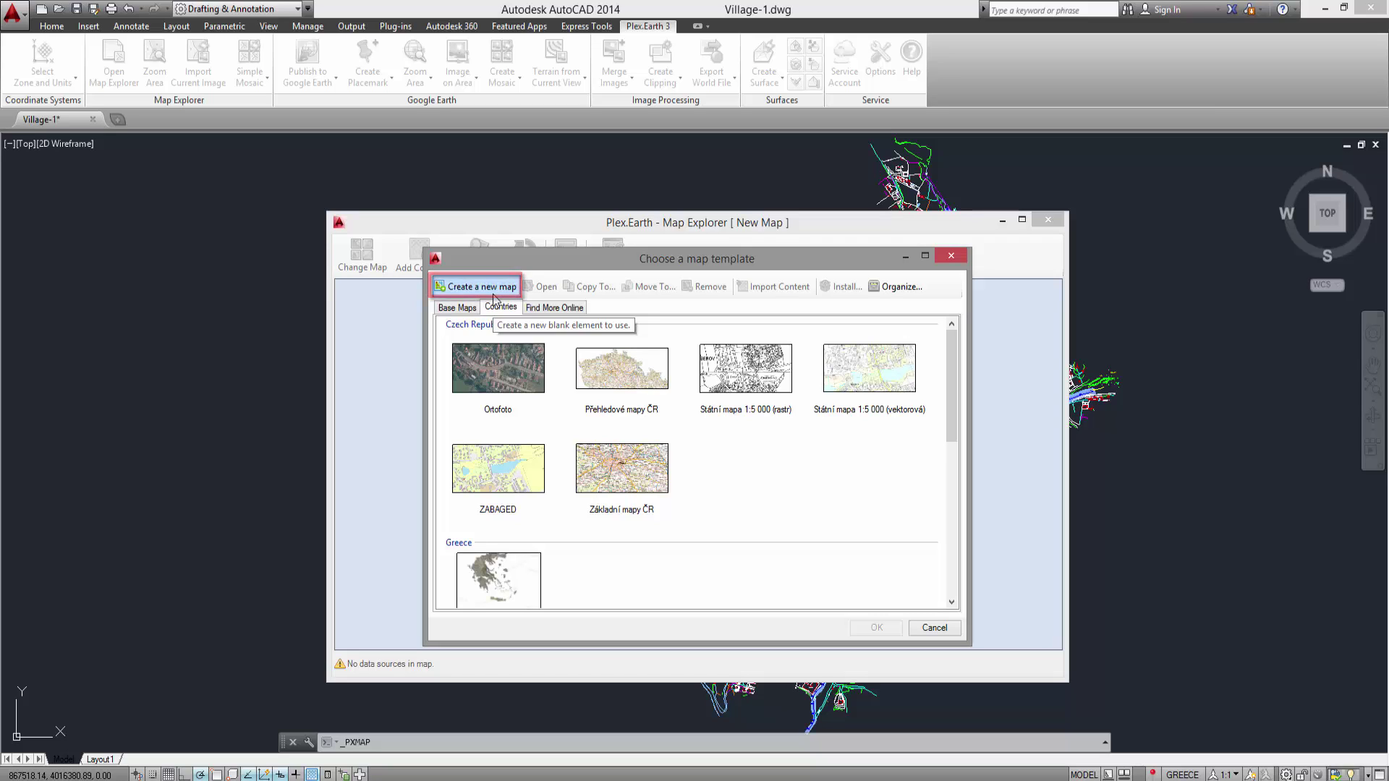
{"action": "left_click", "coordinate": [465, 309]}
{"action": "left_click", "coordinate": [483, 363]}
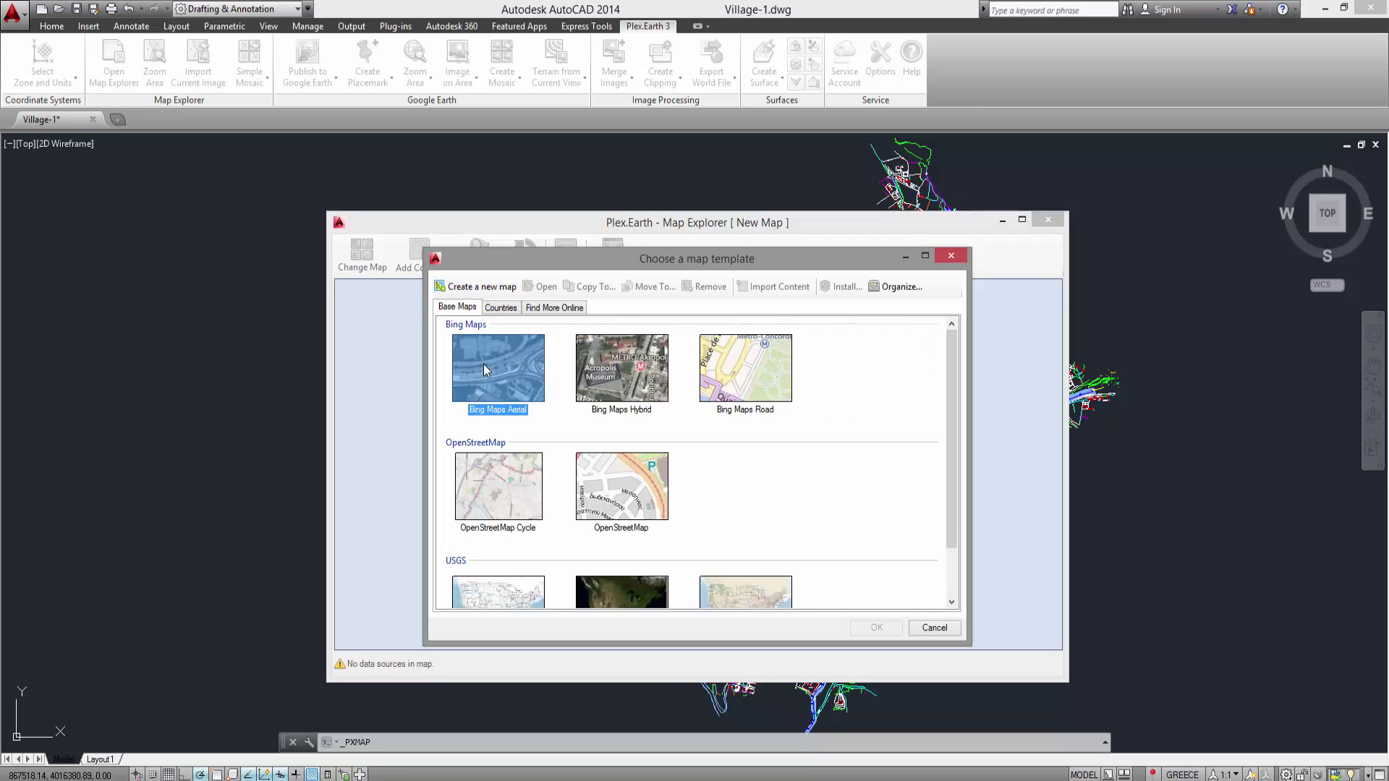
{"action": "left_click", "coordinate": [867, 630]}
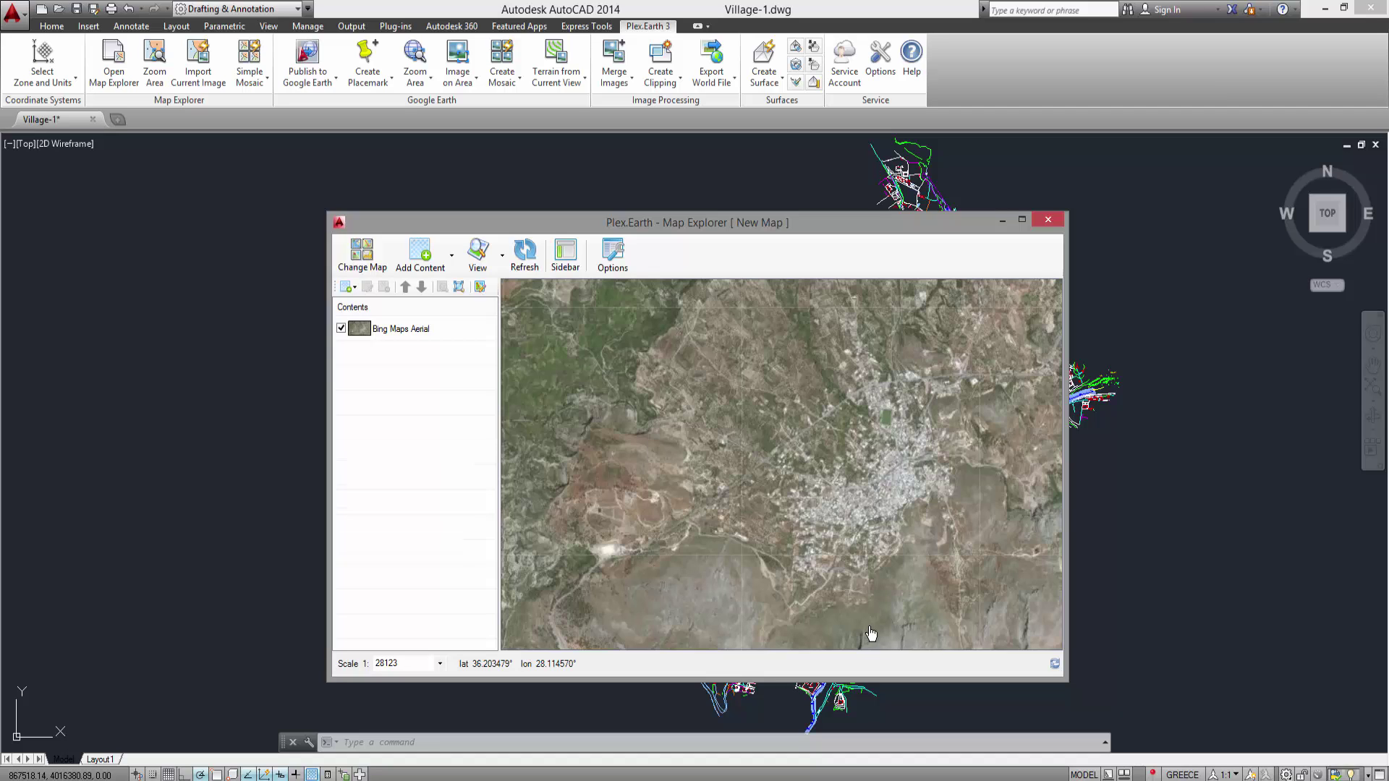
Zoom the aerial map in on the village to a scale of 1:3515 and minimize Map Explorer
{"action": "scroll", "coordinate": [857, 515], "scroll_direction": "up", "scroll_amount": 1}
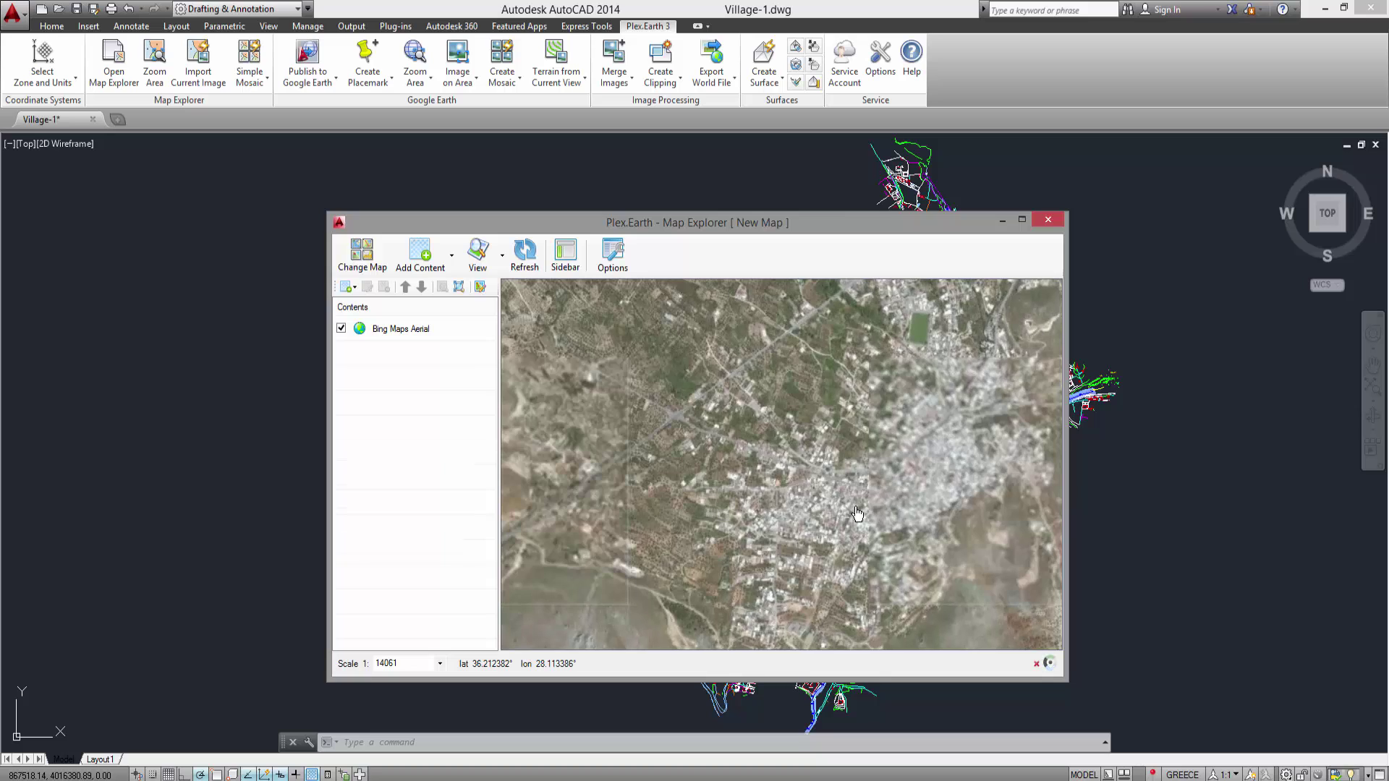
{"action": "scroll", "coordinate": [858, 515], "scroll_direction": "up", "scroll_amount": 1}
{"action": "scroll", "coordinate": [858, 515], "scroll_direction": "up", "scroll_amount": 1}
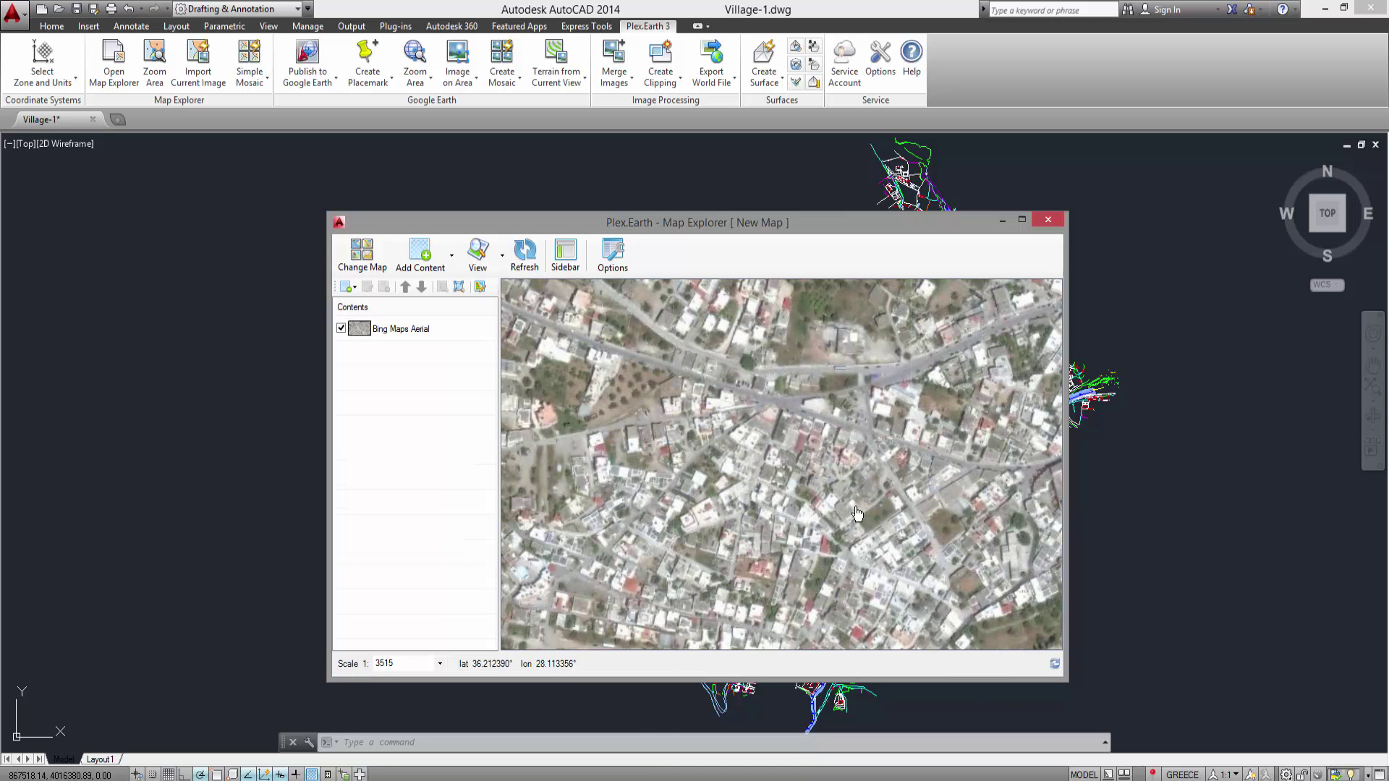
{"action": "left_click", "coordinate": [453, 254]}
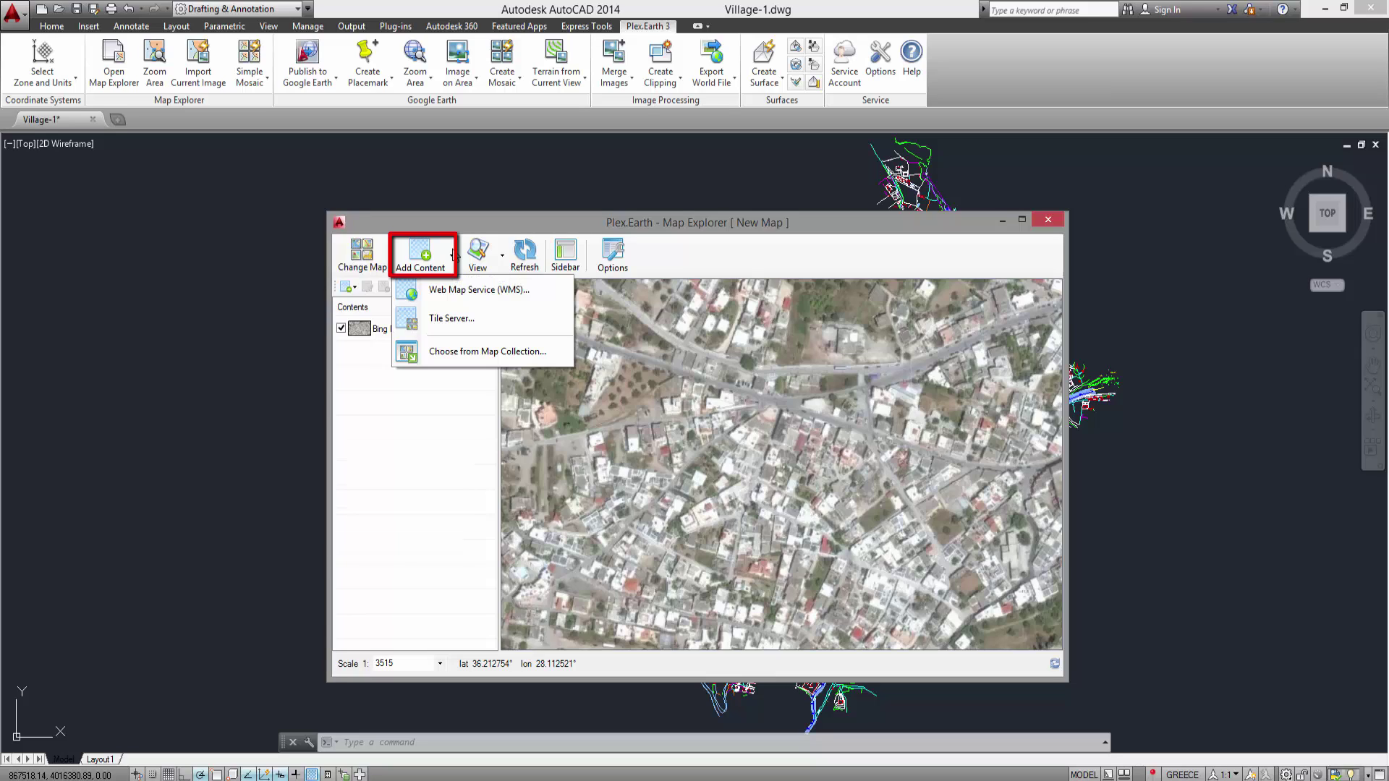
{"action": "left_click", "coordinate": [454, 254]}
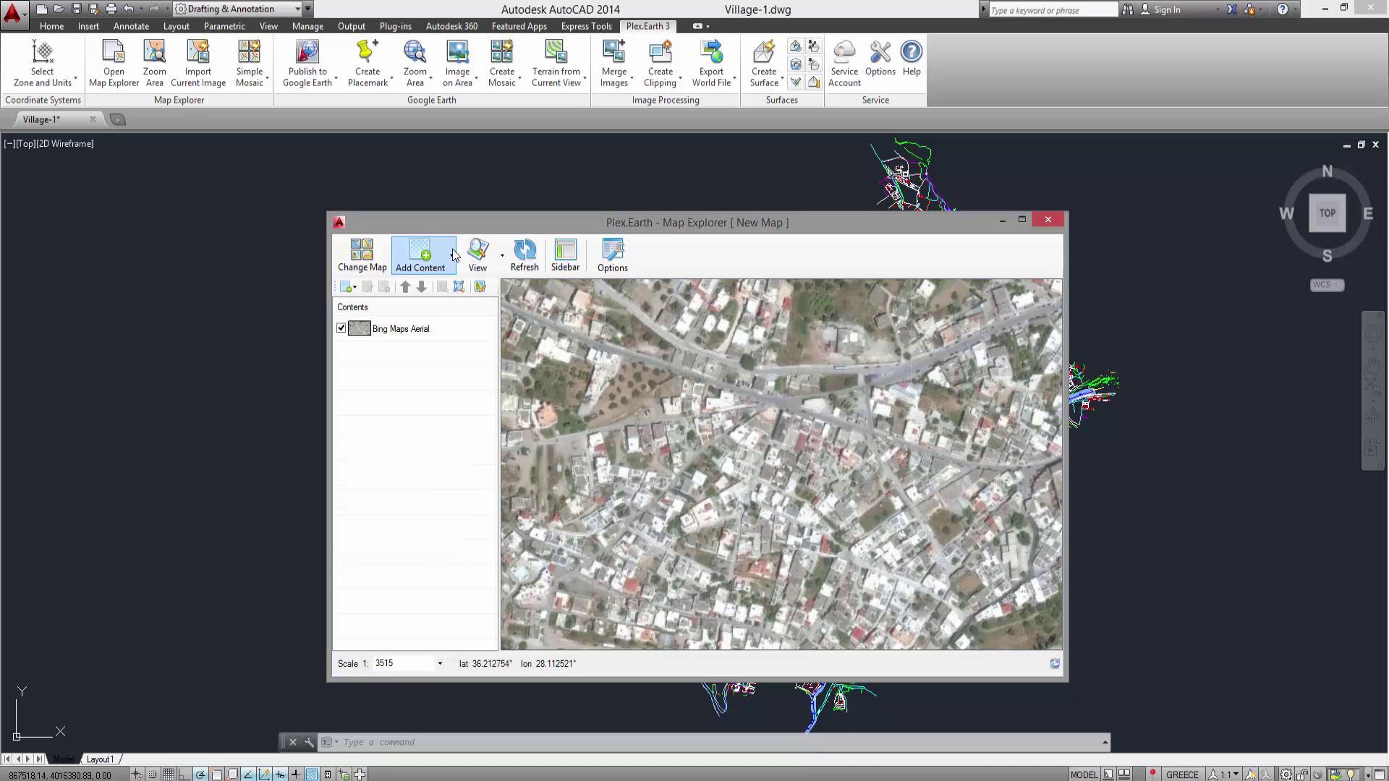
{"action": "left_click", "coordinate": [1003, 220]}
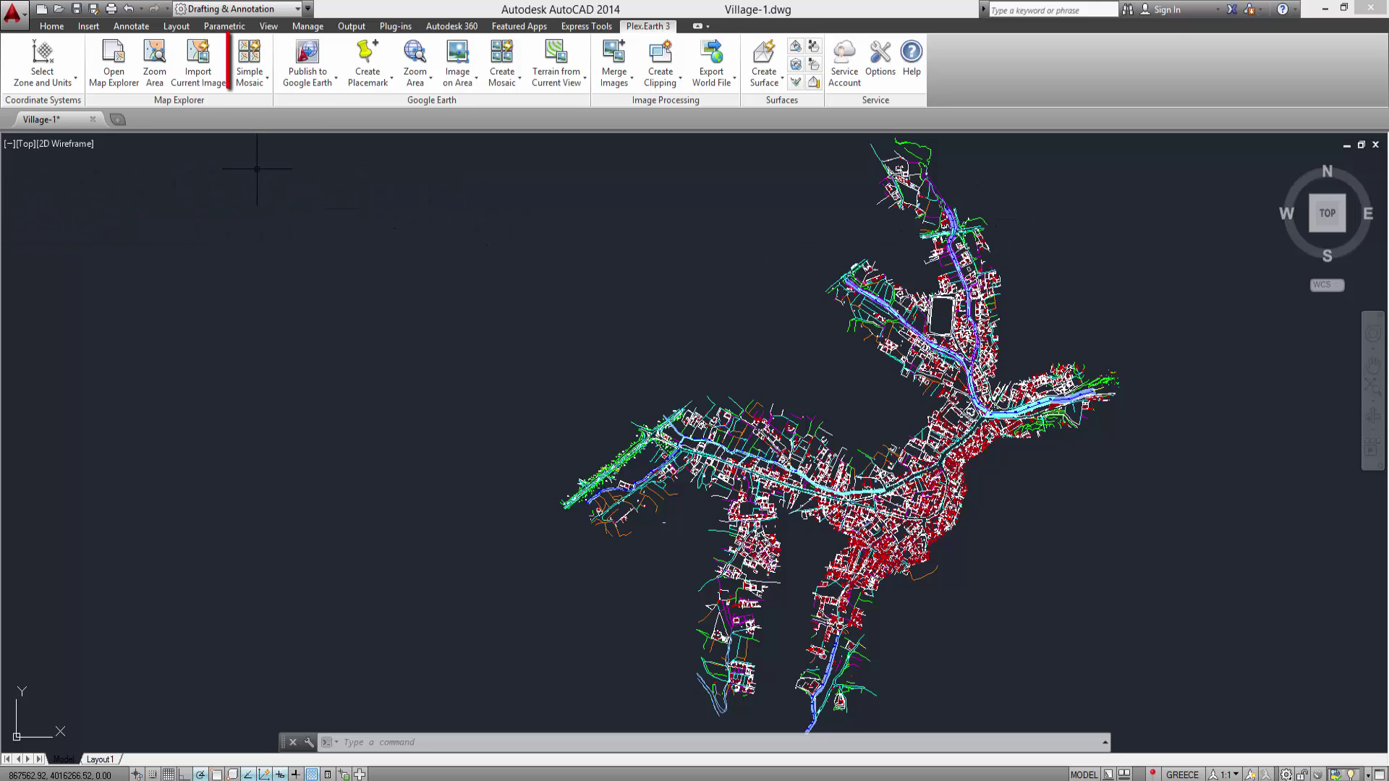
Start a Simple Mosaic over a large rectangular area covering the main part of the village drawing
{"action": "left_click", "coordinate": [250, 63]}
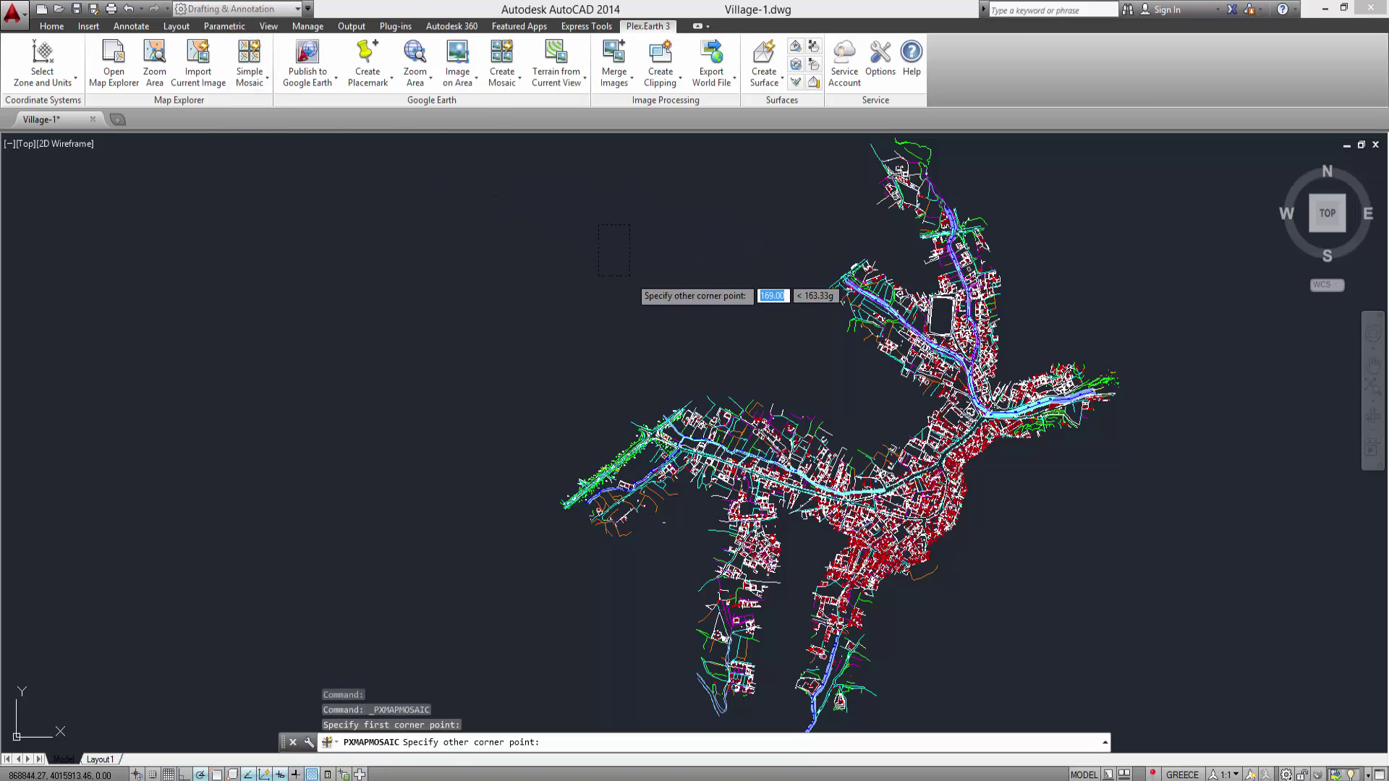
{"action": "left_click", "coordinate": [631, 279]}
{"action": "left_click", "coordinate": [1056, 659]}
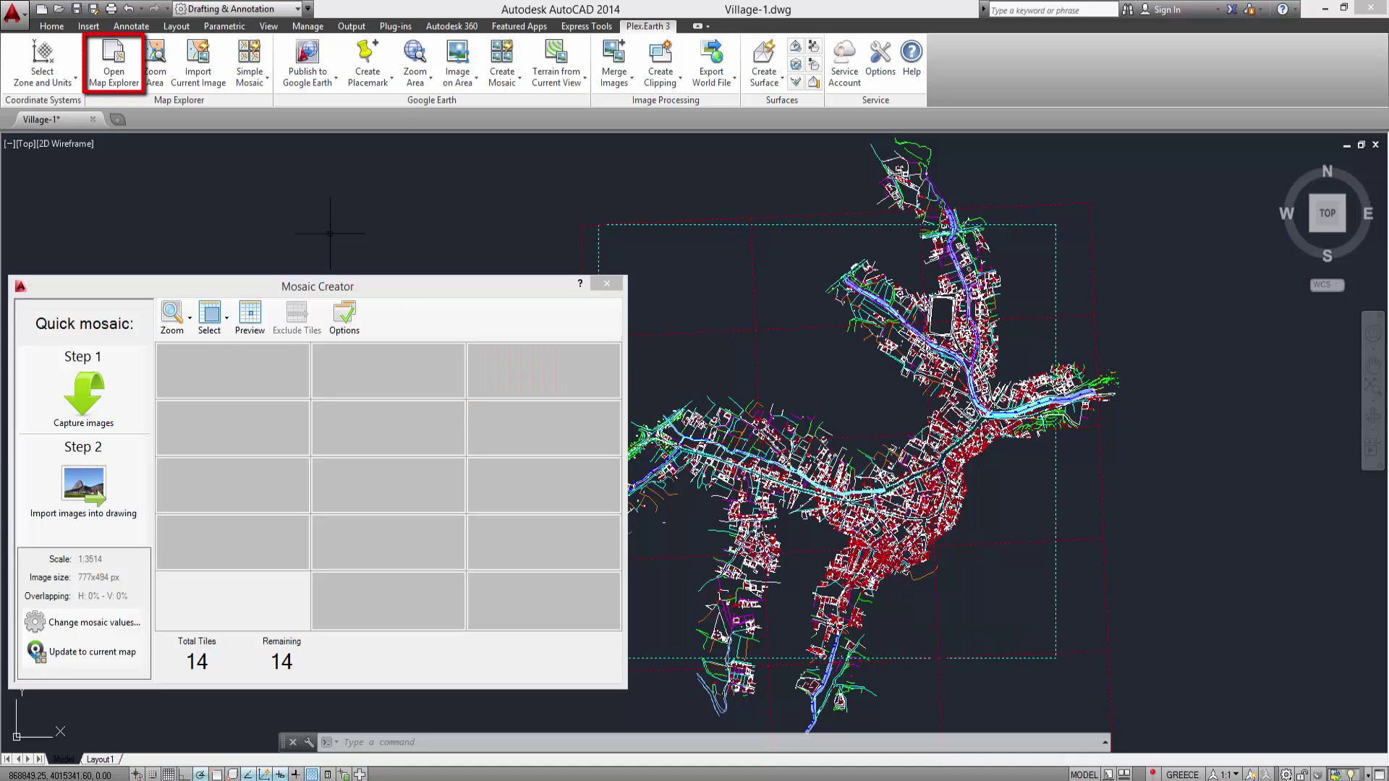
Reopen Map Explorer, inspect the village imagery at a scale of 1:1757, and minimize the window again
{"action": "left_click", "coordinate": [119, 72]}
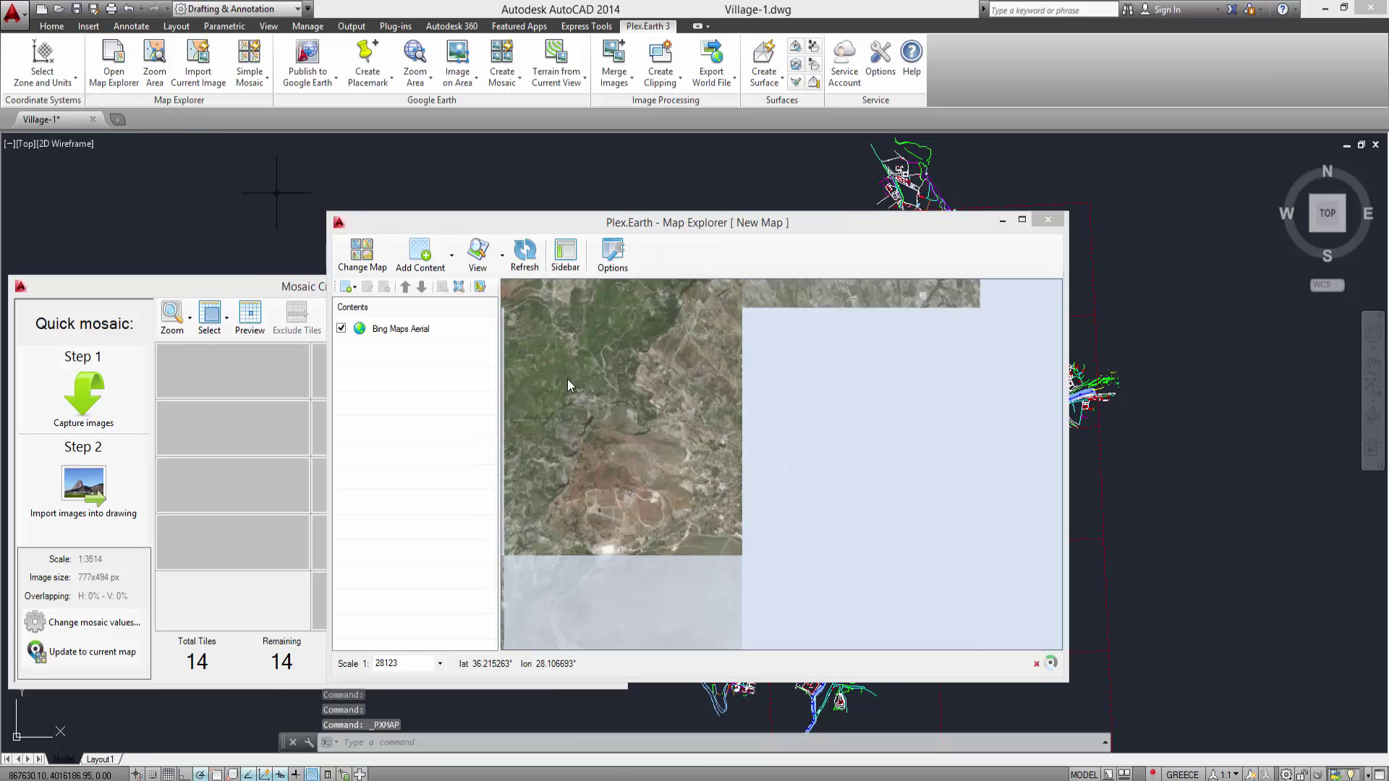
{"action": "scroll", "coordinate": [880, 493], "scroll_direction": "up", "scroll_amount": 3}
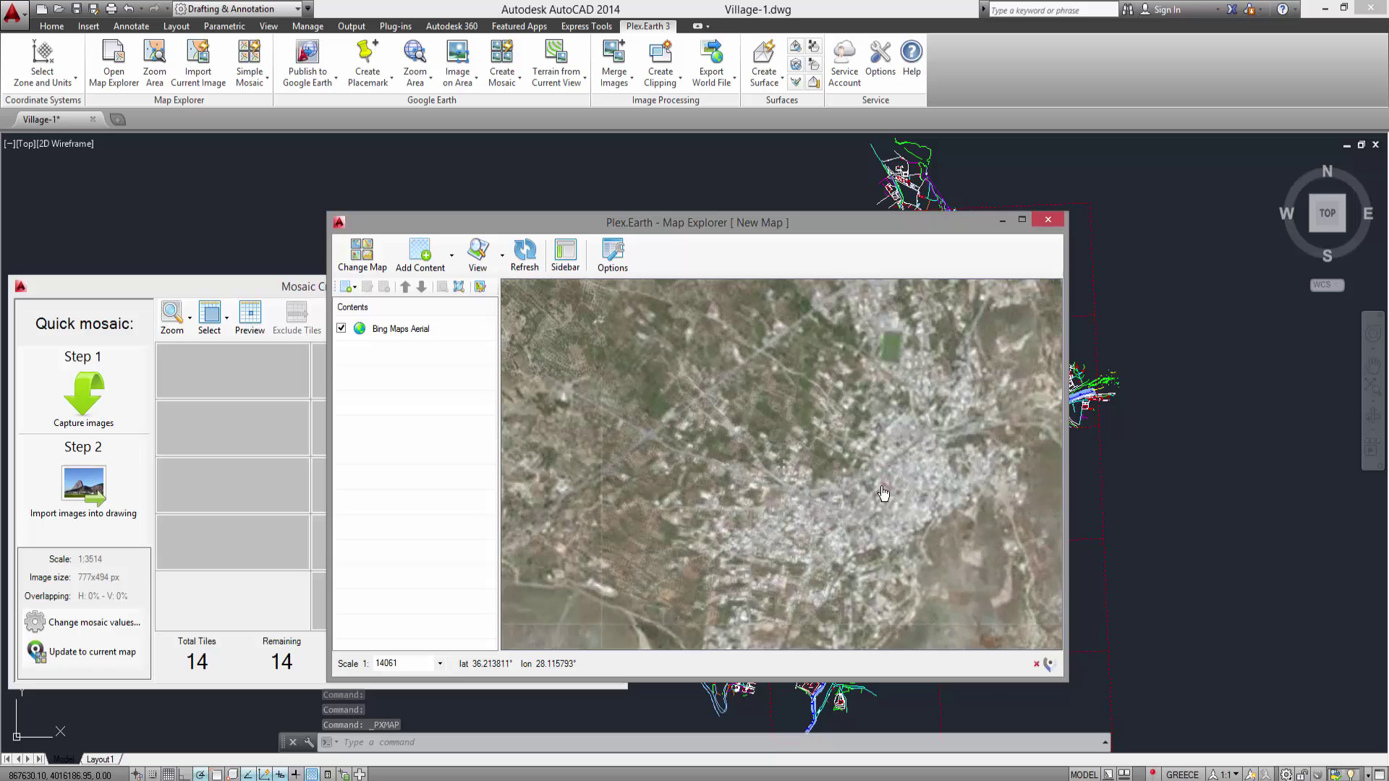
{"action": "scroll", "coordinate": [883, 493], "scroll_direction": "up", "scroll_amount": 1}
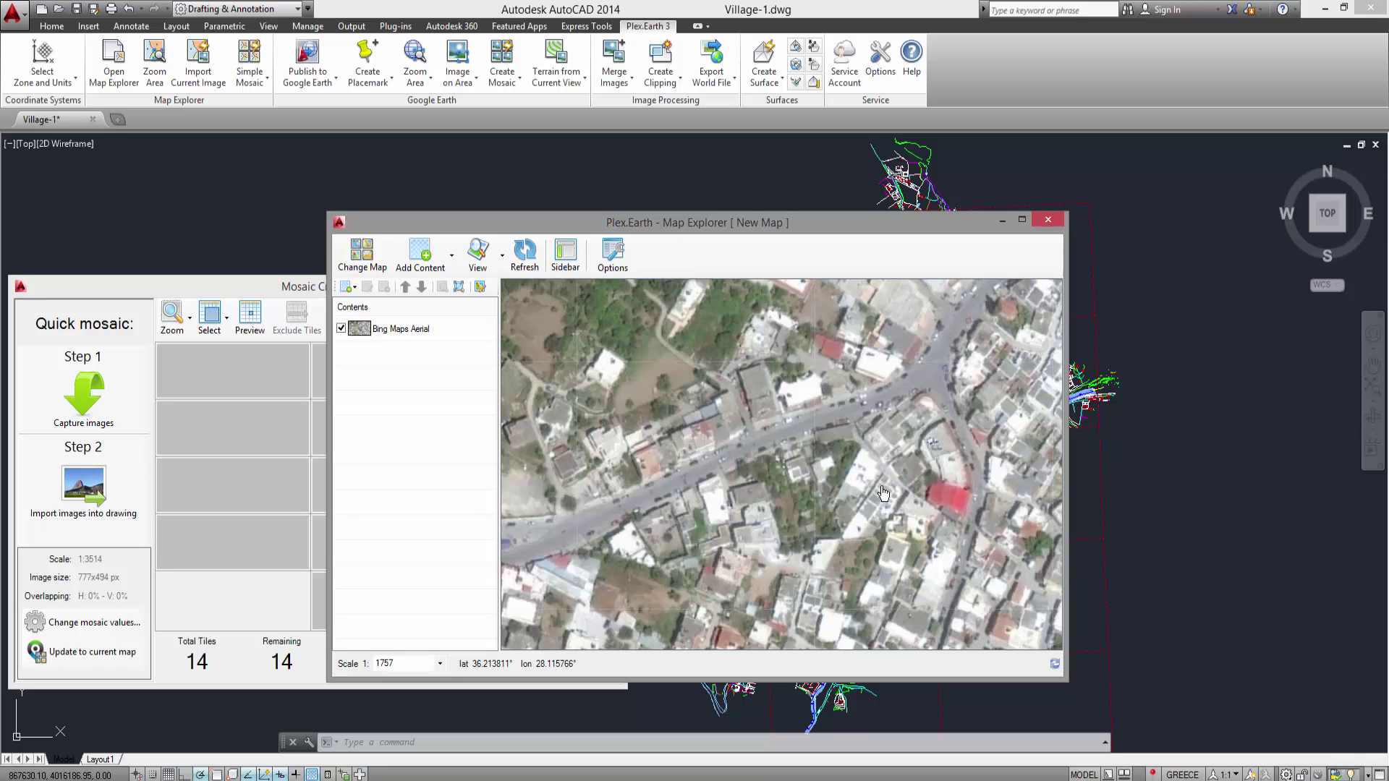
{"action": "left_click", "coordinate": [1003, 220]}
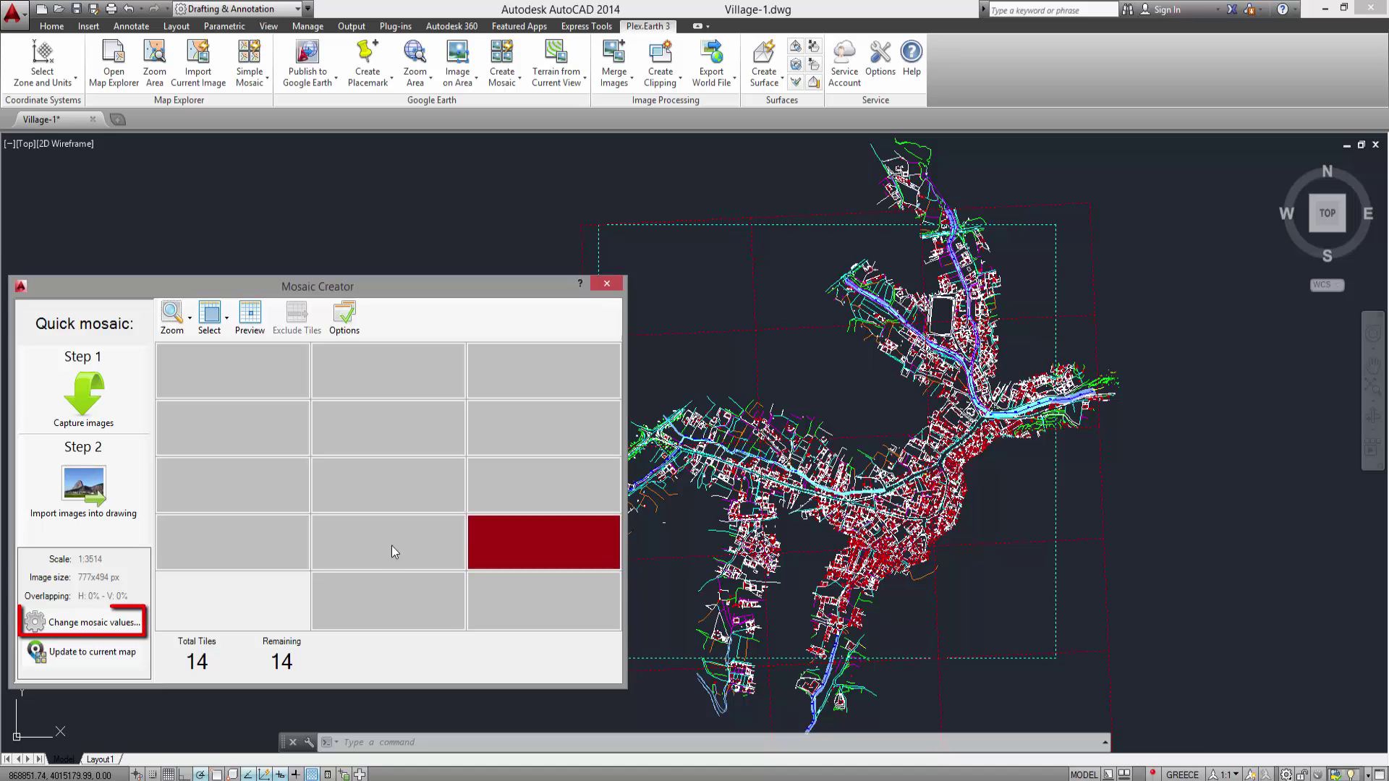
Redefine the mosaic with a scale of 1:2000 and 5% horizontal and vertical tile overlap, and recreate it
{"action": "left_click", "coordinate": [133, 622]}
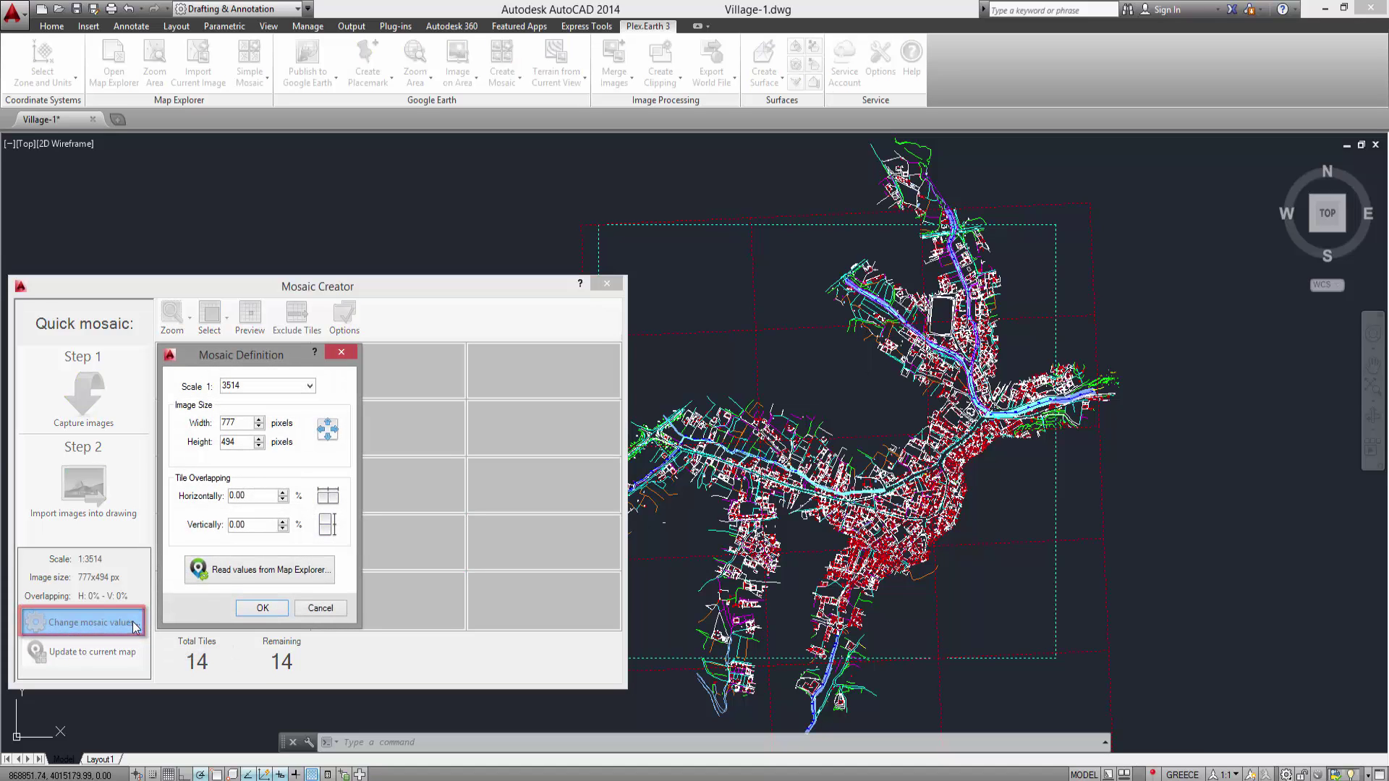
{"action": "left_click", "coordinate": [265, 572]}
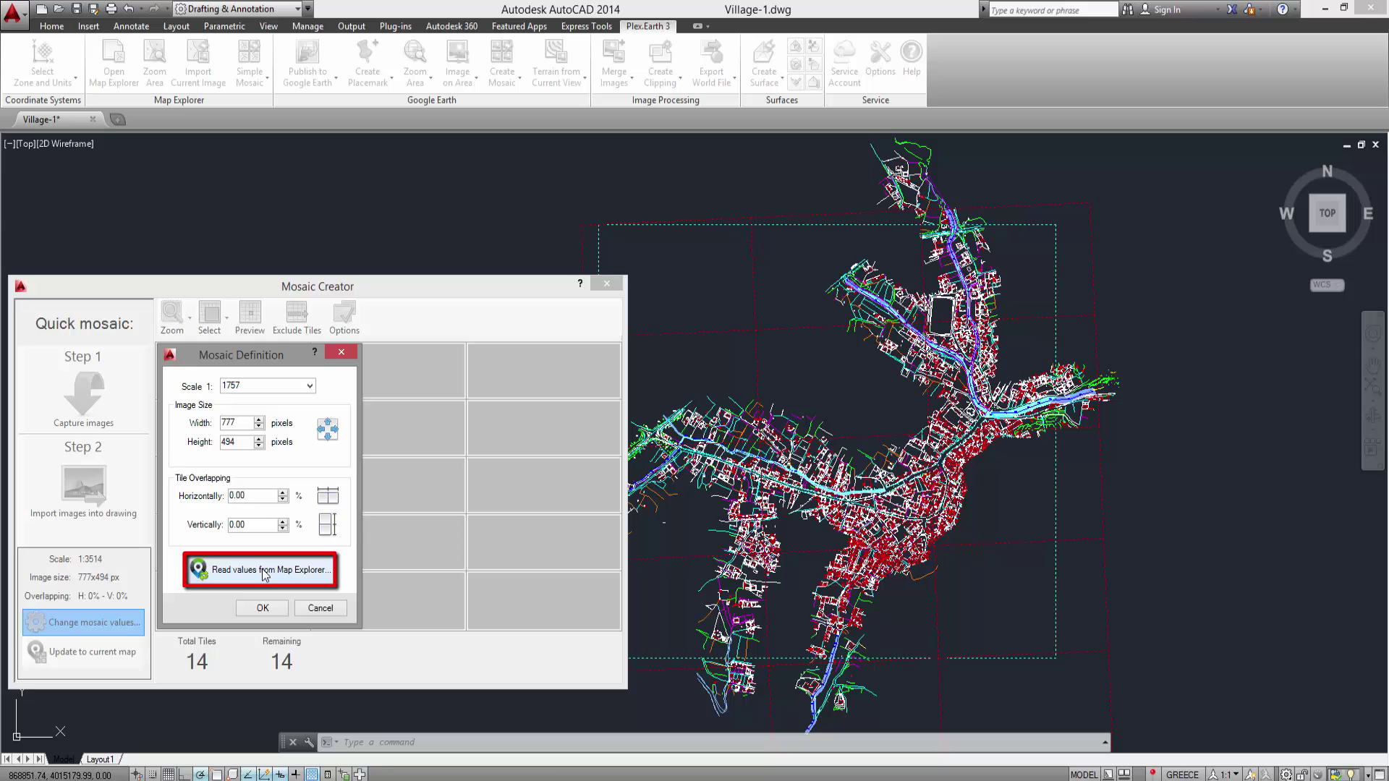
{"action": "double_click", "coordinate": [272, 386]}
{"action": "type", "text": "2000"}
{"action": "type", "text": "5"}
{"action": "left_click_drag", "start_coordinate": [233, 524], "coordinate": [231, 524]}
{"action": "type", "text": "5"}
{"action": "left_click", "coordinate": [260, 606]}
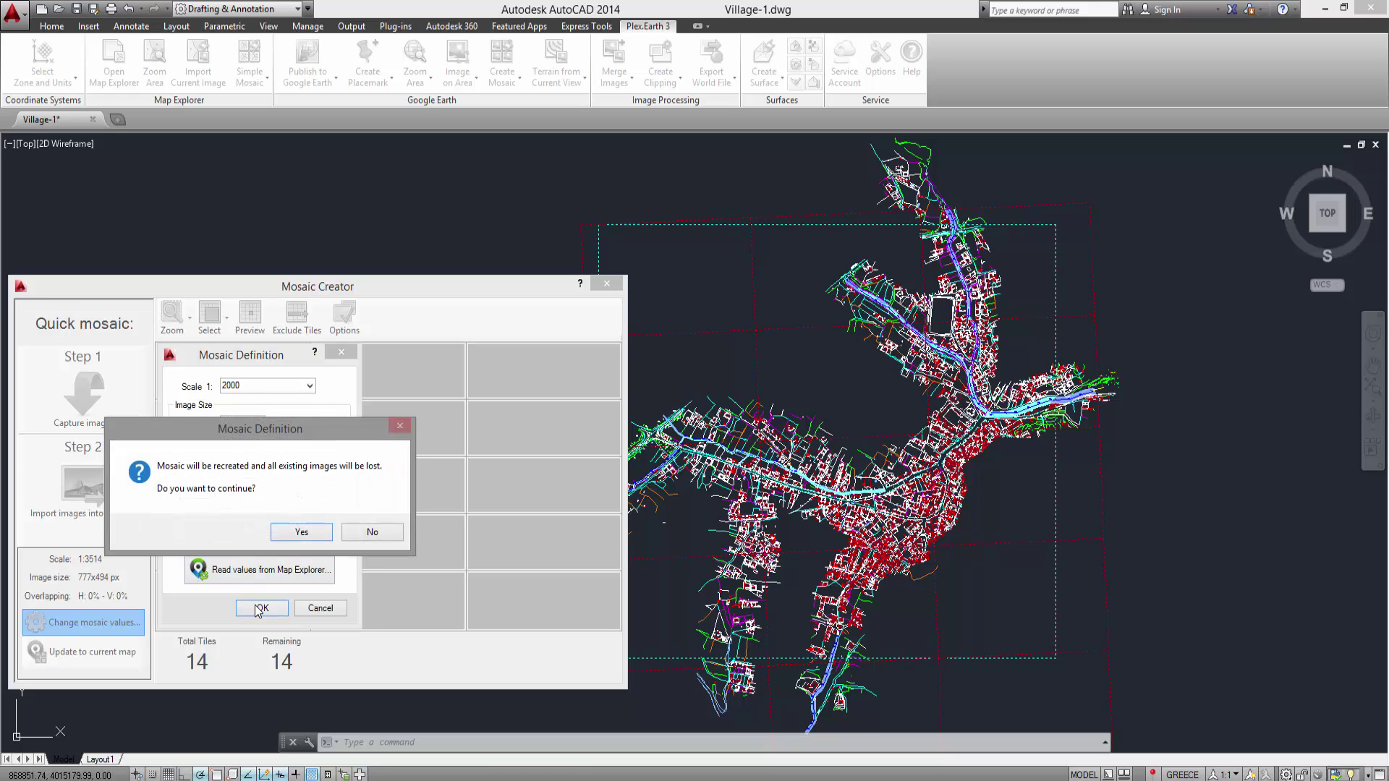
{"action": "left_click", "coordinate": [301, 533]}
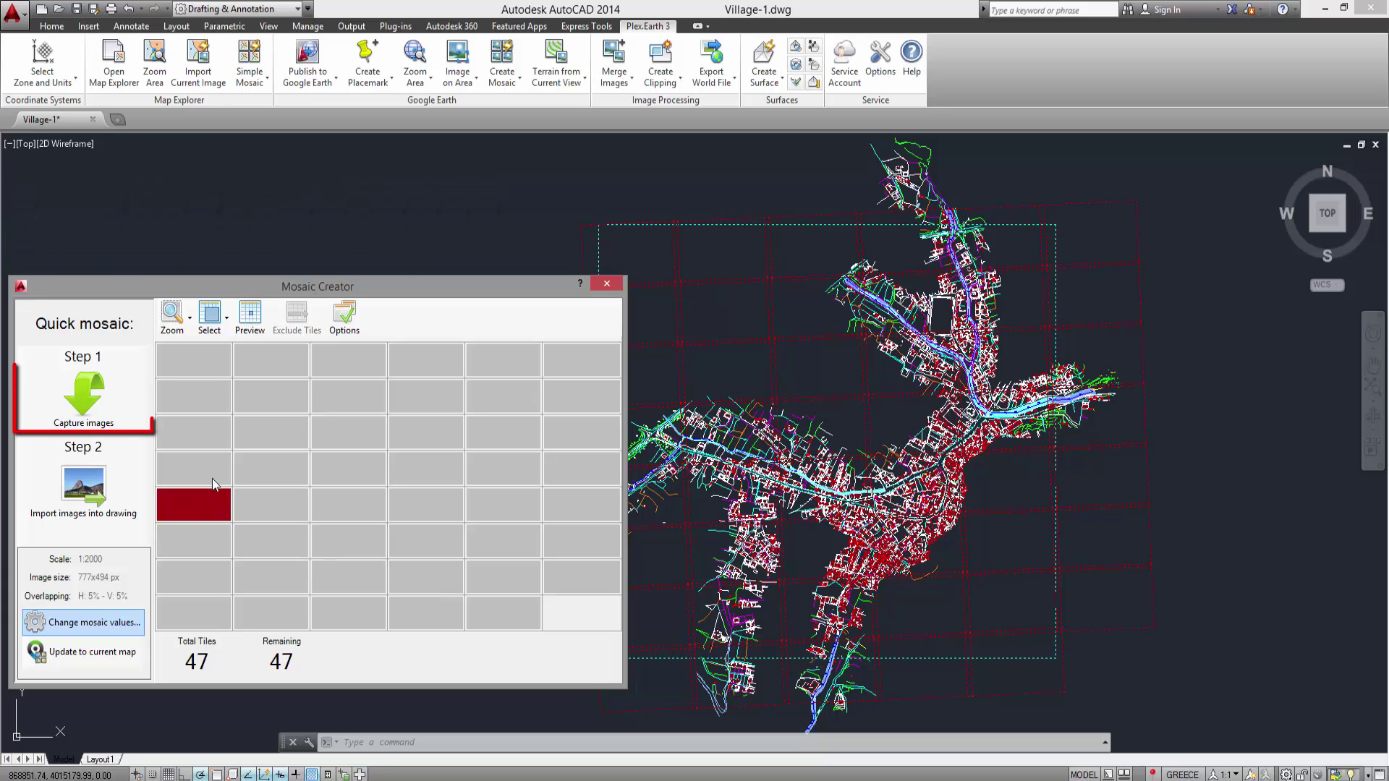
Capture the images for all mosaic tiles, import them into the drawing, and close Mosaic Creator
{"action": "left_click", "coordinate": [125, 396]}
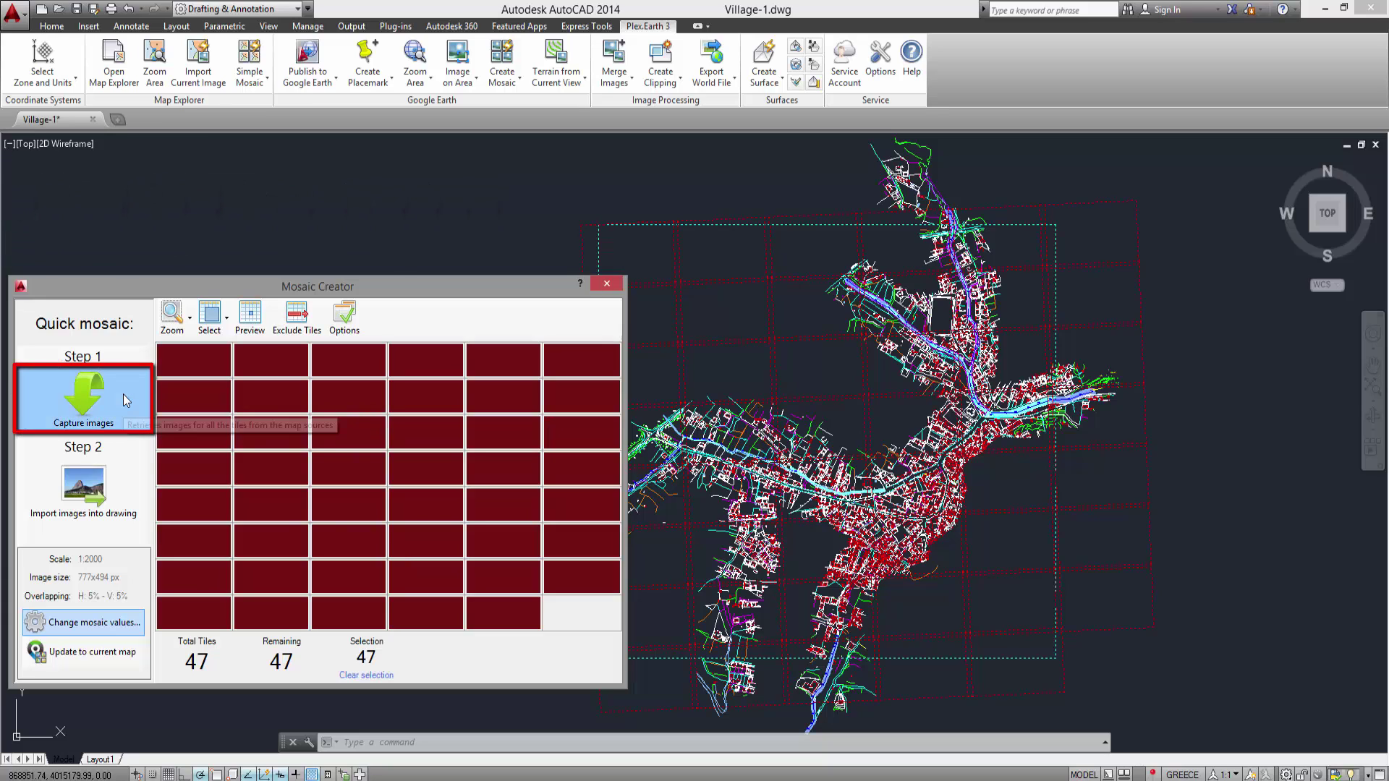
{"action": "left_click", "coordinate": [123, 394]}
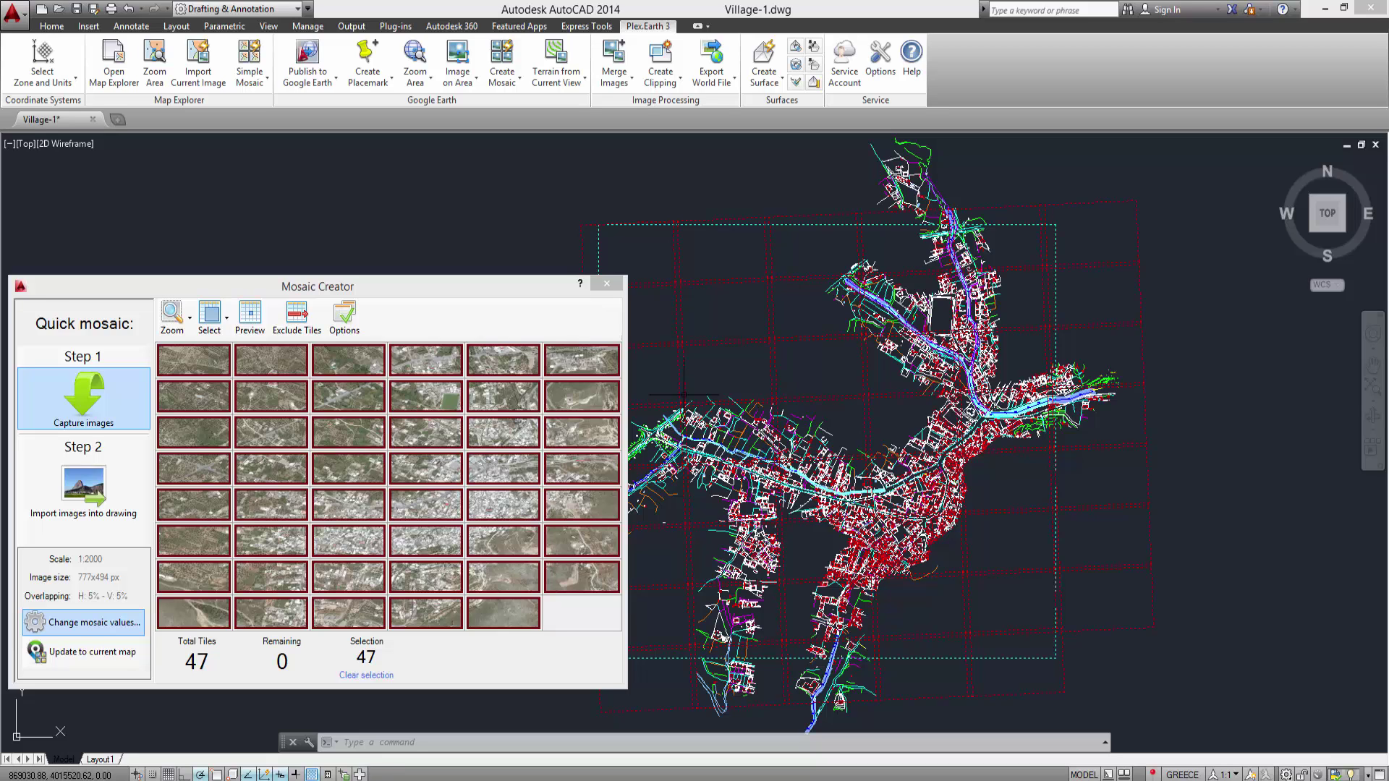
{"action": "mouse_move", "coordinate": [604, 407]}
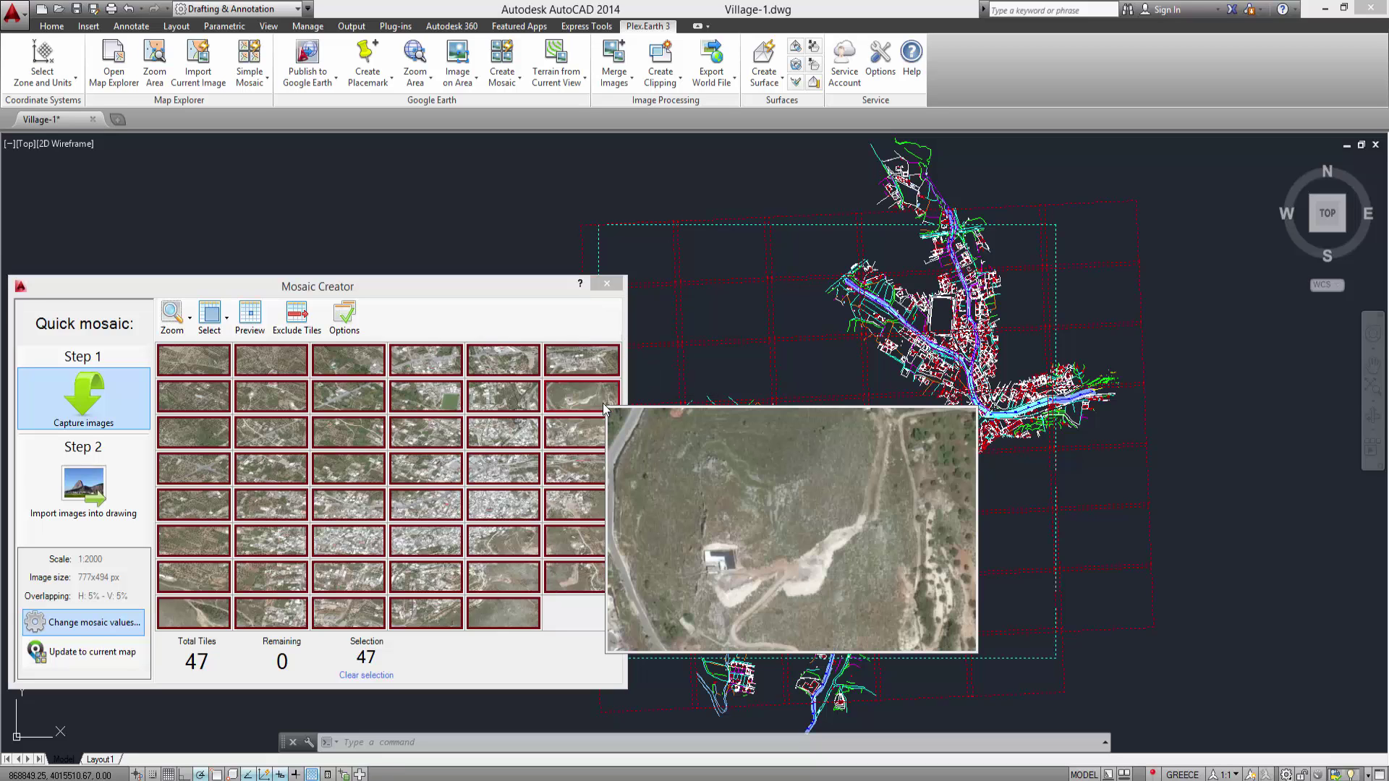
{"action": "mouse_move", "coordinate": [516, 406]}
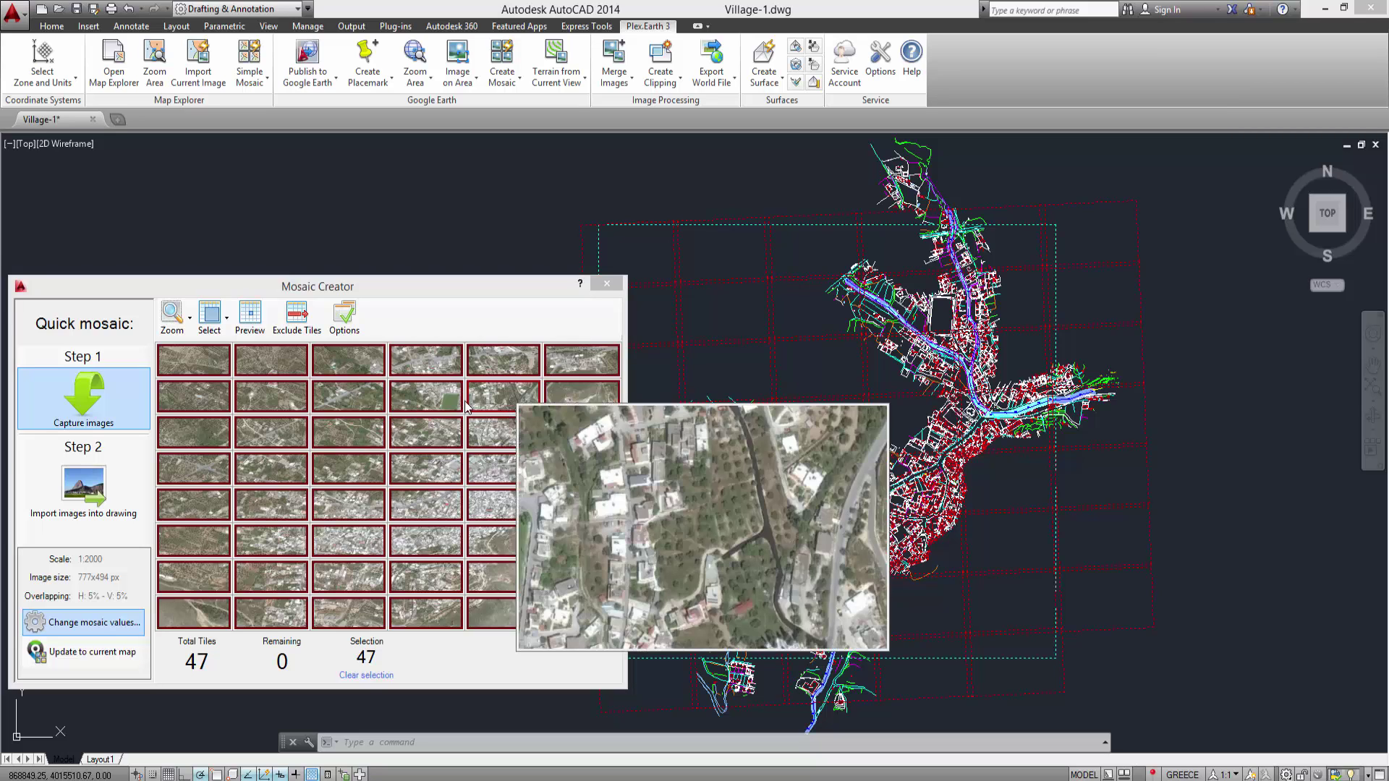
{"action": "mouse_move", "coordinate": [441, 402]}
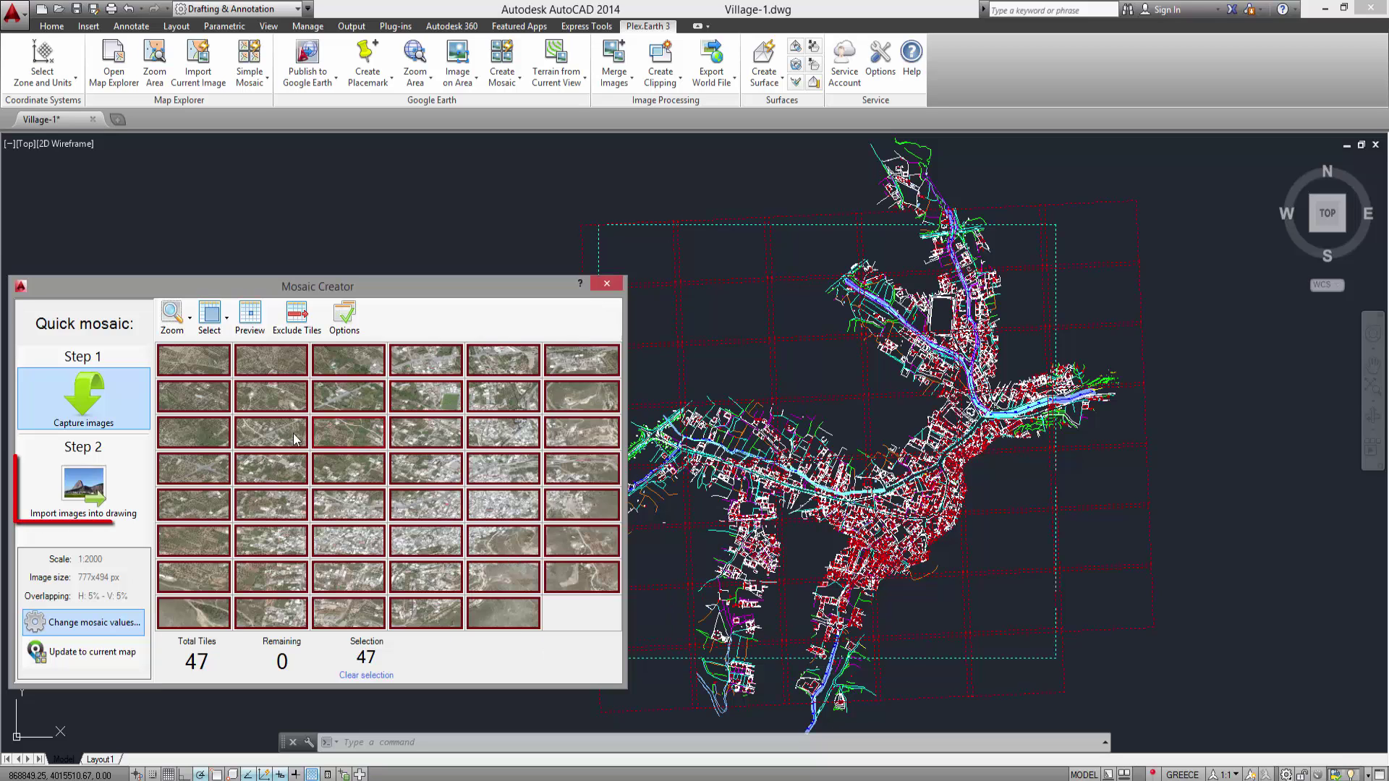
{"action": "left_click", "coordinate": [99, 497]}
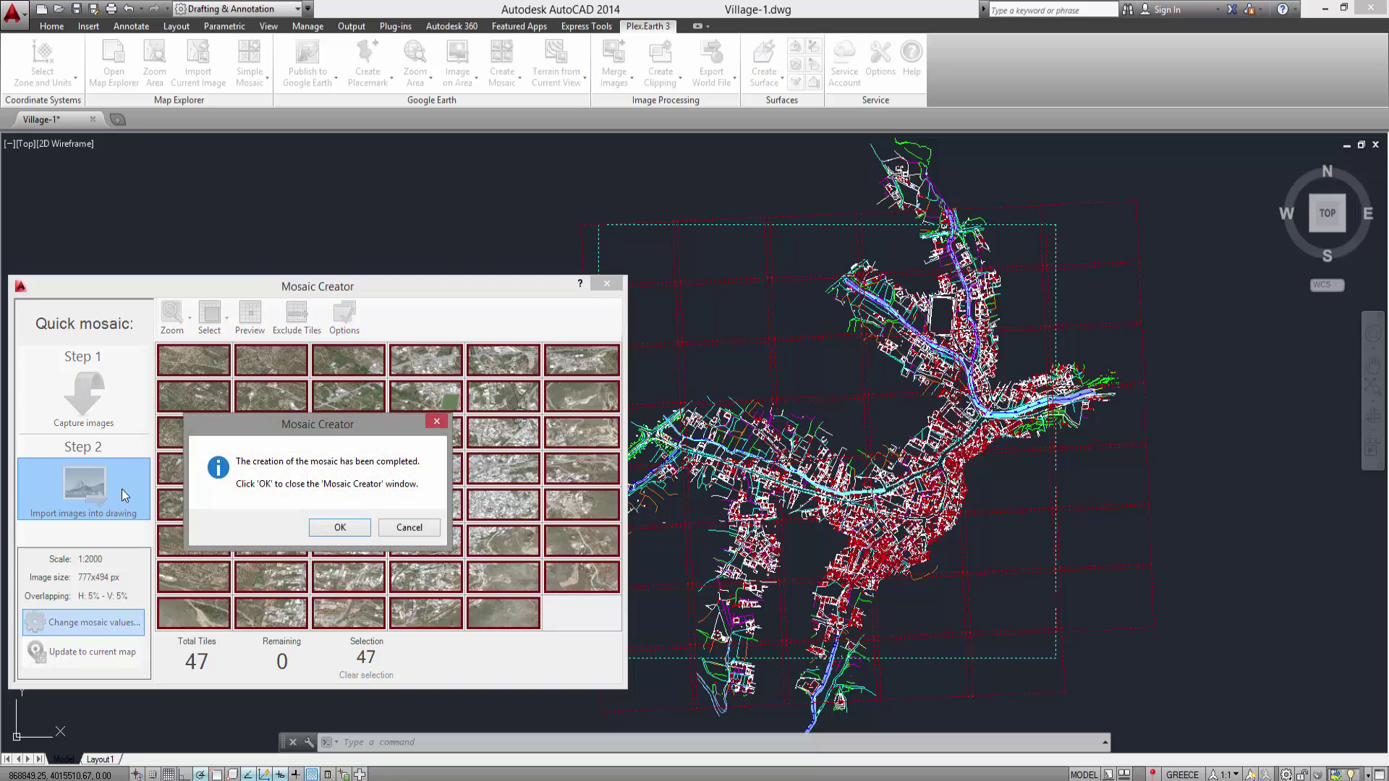
{"action": "left_click", "coordinate": [335, 532]}
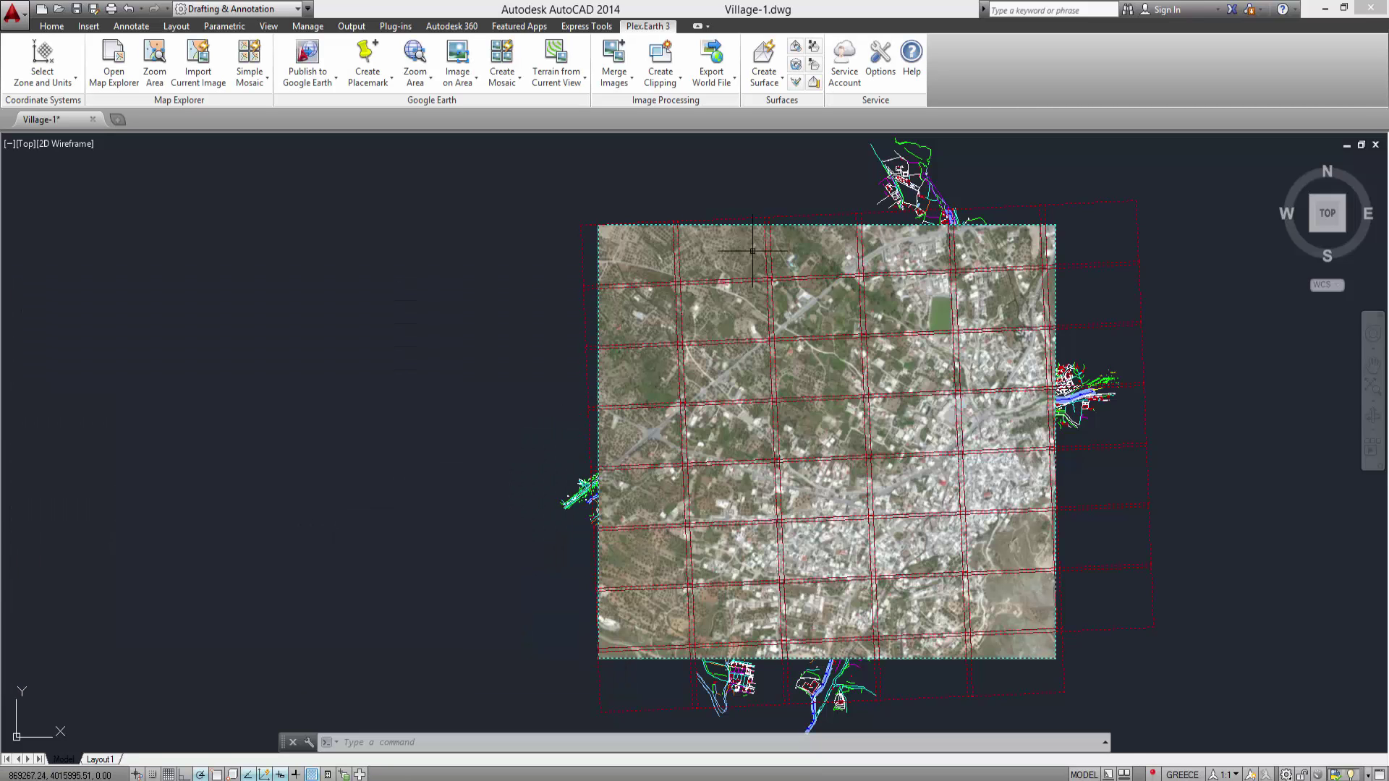
Send the imported aerial mosaic images to the back of the draw order, behind the village linework
{"action": "left_click", "coordinate": [768, 241]}
{"action": "left_click", "coordinate": [714, 202]}
{"action": "right_click", "coordinate": [716, 246]}
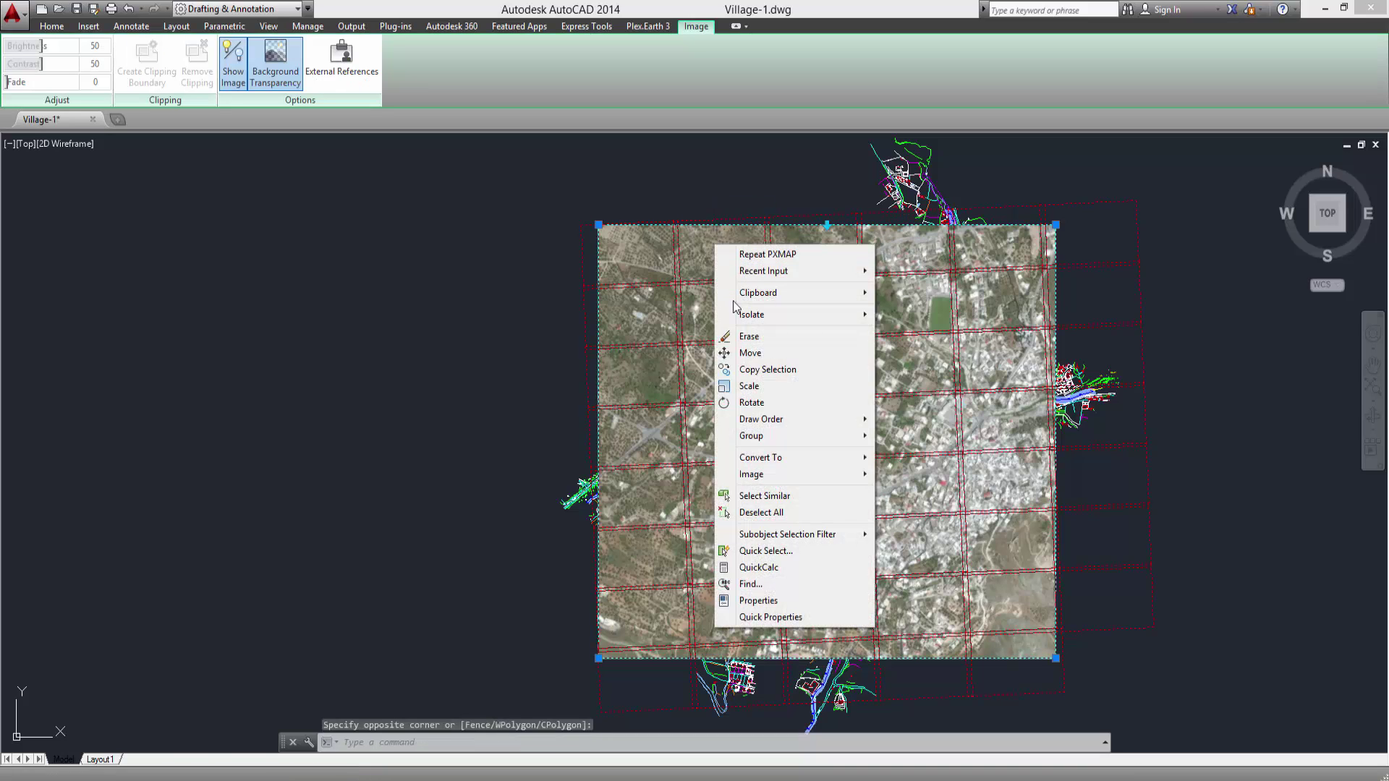
{"action": "mouse_move", "coordinate": [764, 419]}
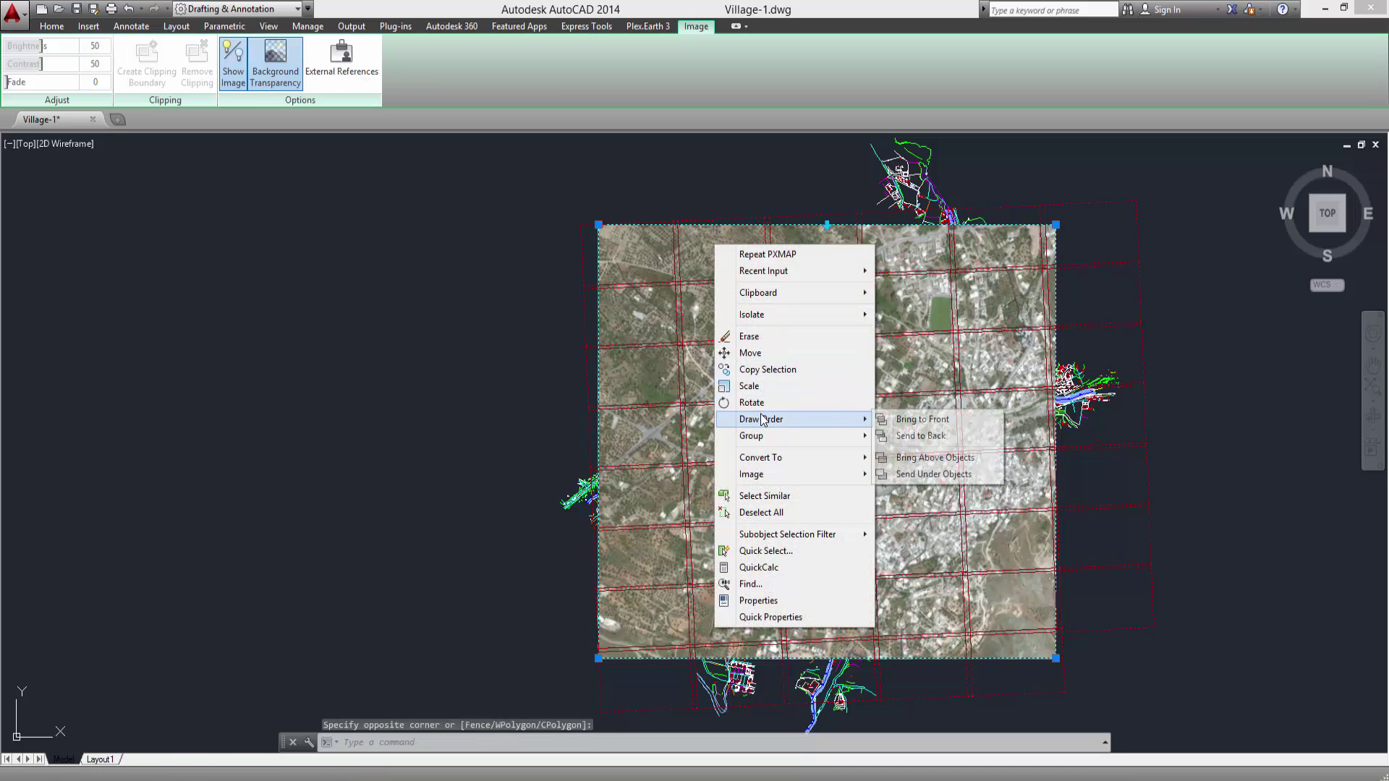
{"action": "left_click", "coordinate": [892, 435]}
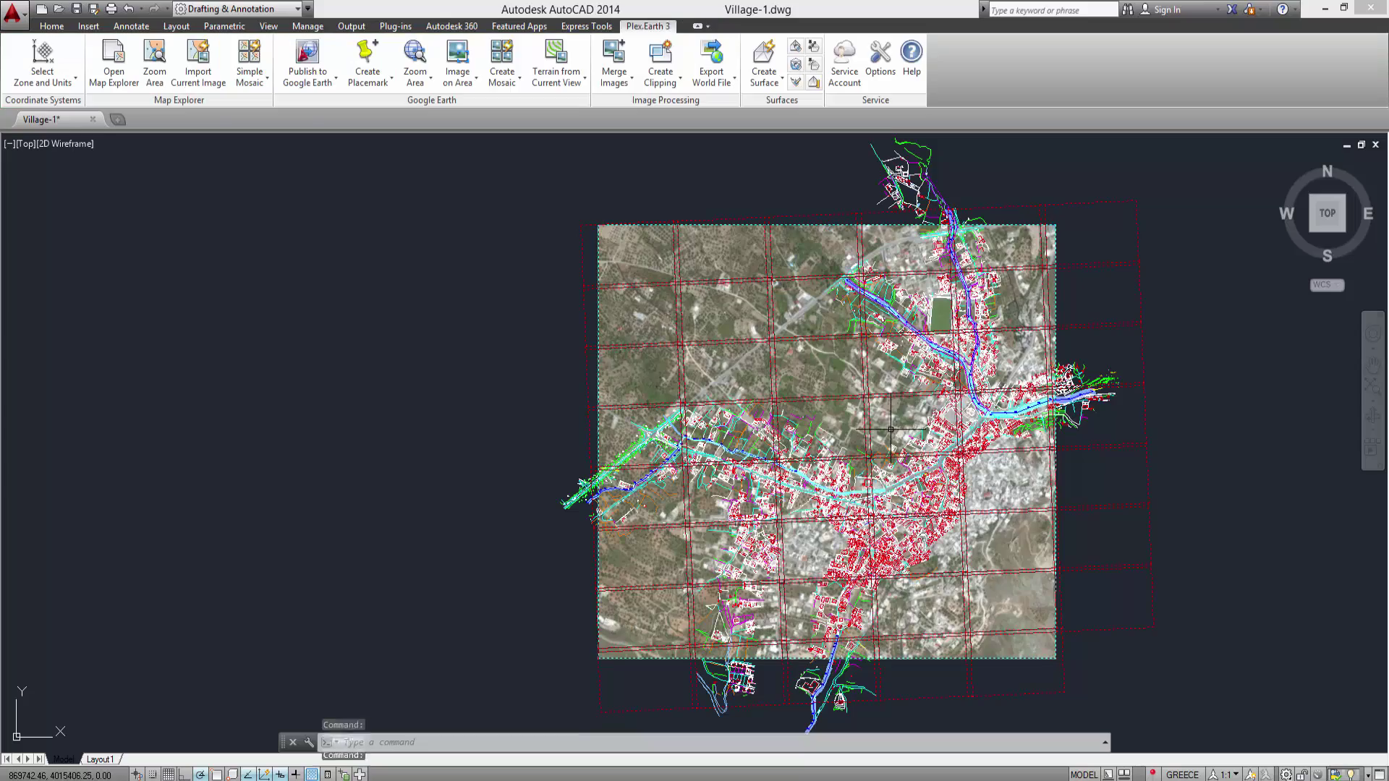
Examine how the village linework aligns with the aerial imagery along the main road and the surrounding buildings
{"action": "scroll", "coordinate": [822, 438], "scroll_direction": "up", "scroll_amount": 5}
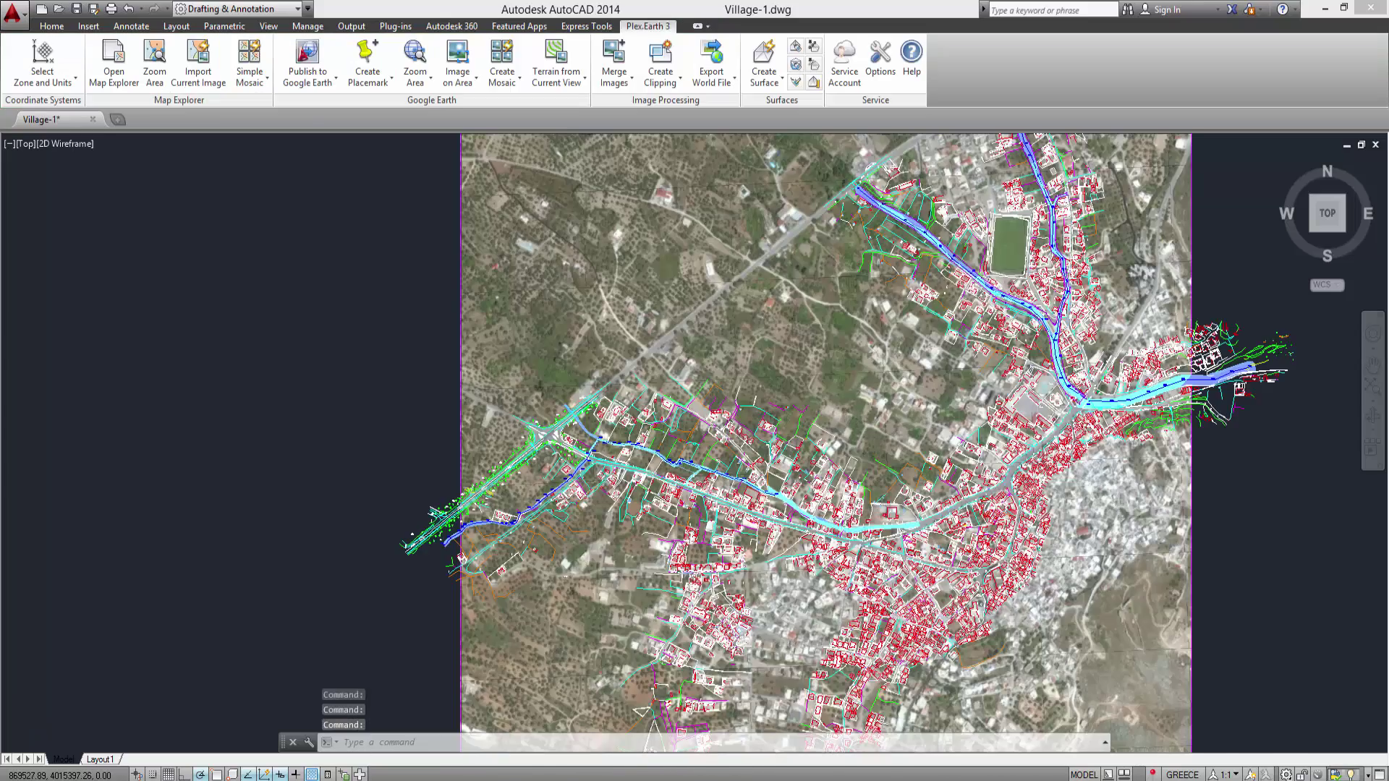
{"action": "scroll", "coordinate": [1042, 514], "scroll_direction": "up", "scroll_amount": 2}
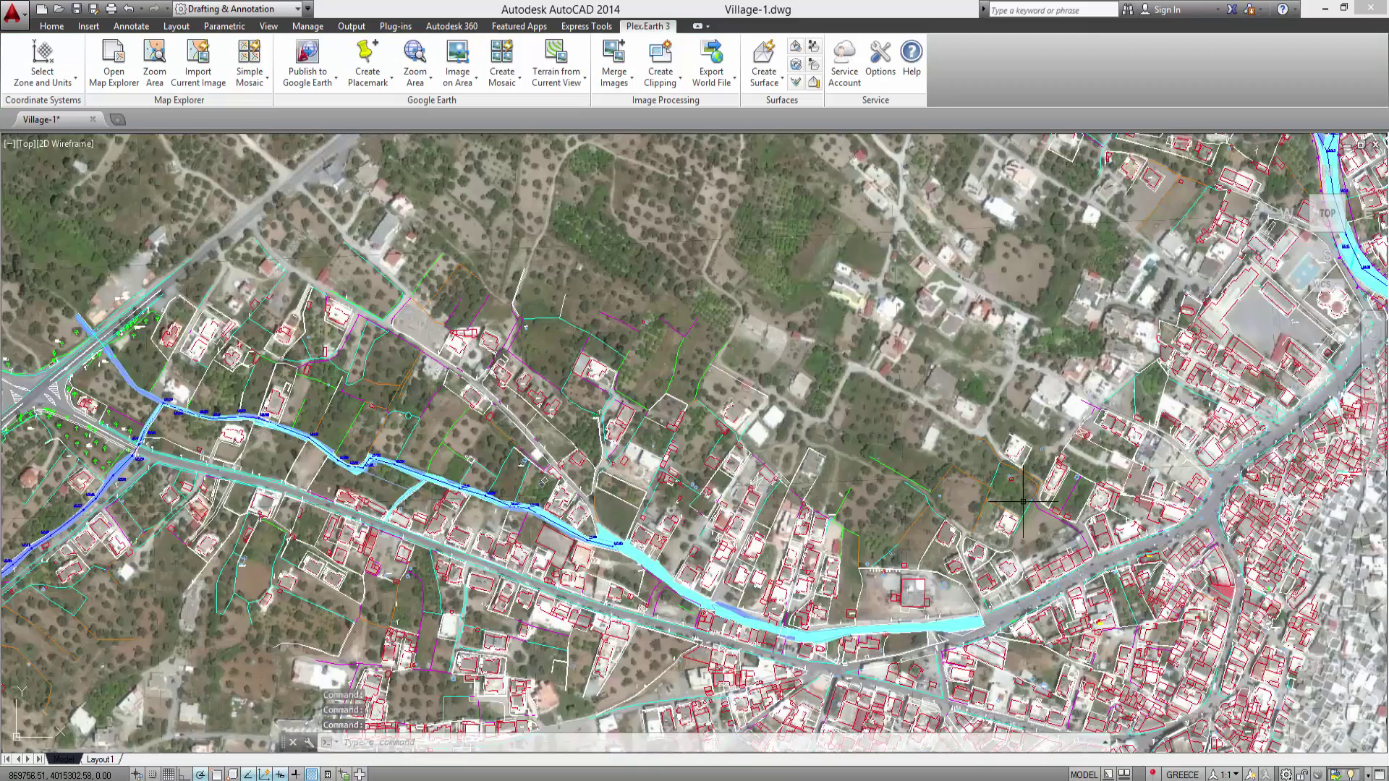
{"action": "middle_click_drag", "start_coordinate": [1043, 514], "coordinate": [931, 403]}
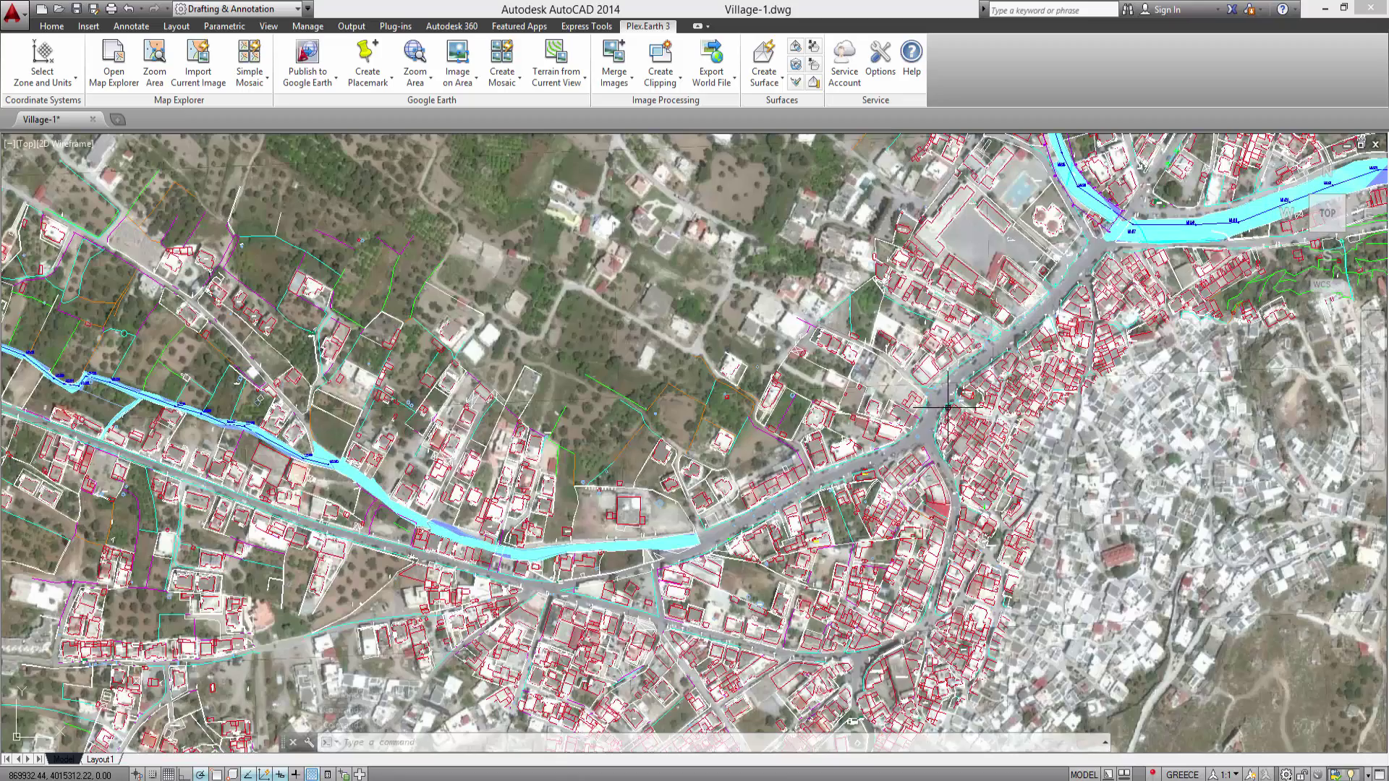
{"action": "scroll", "coordinate": [939, 406], "scroll_direction": "up", "scroll_amount": 3}
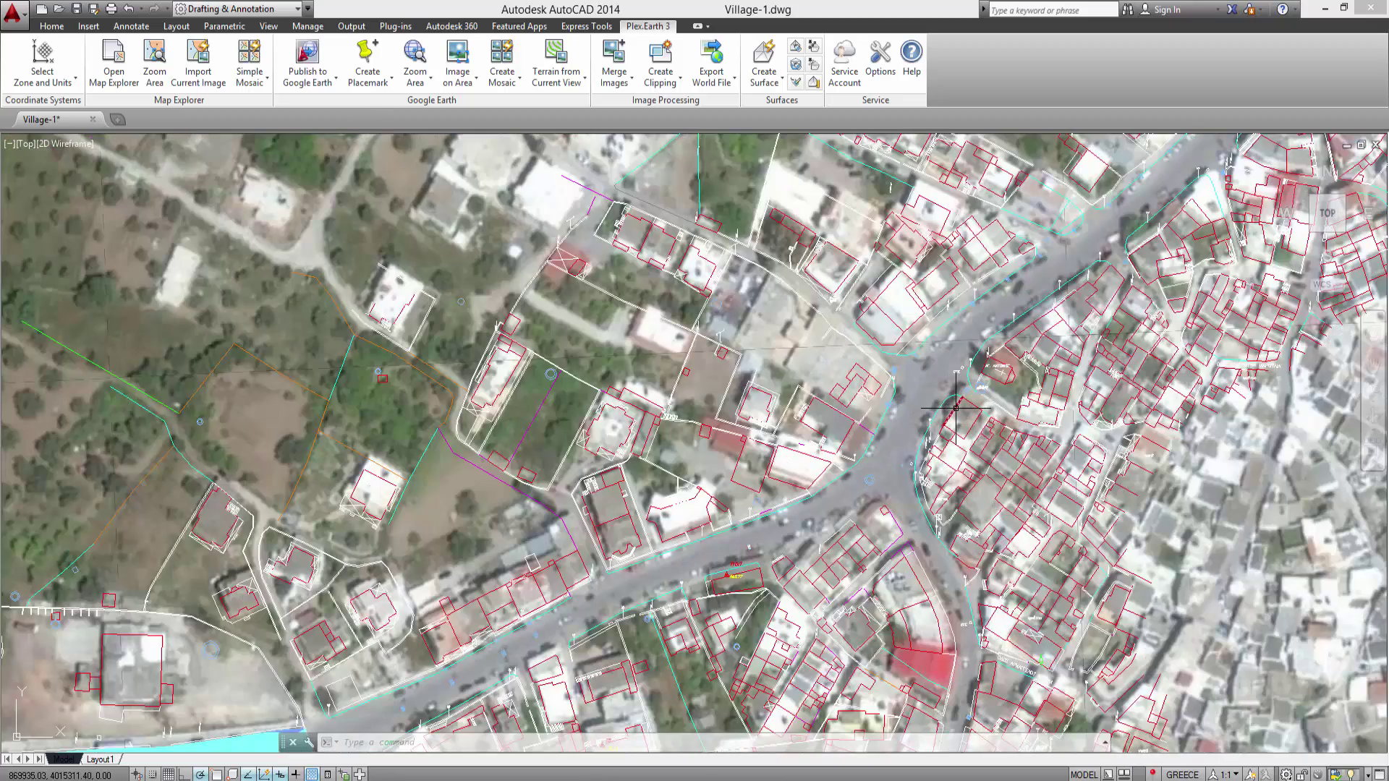